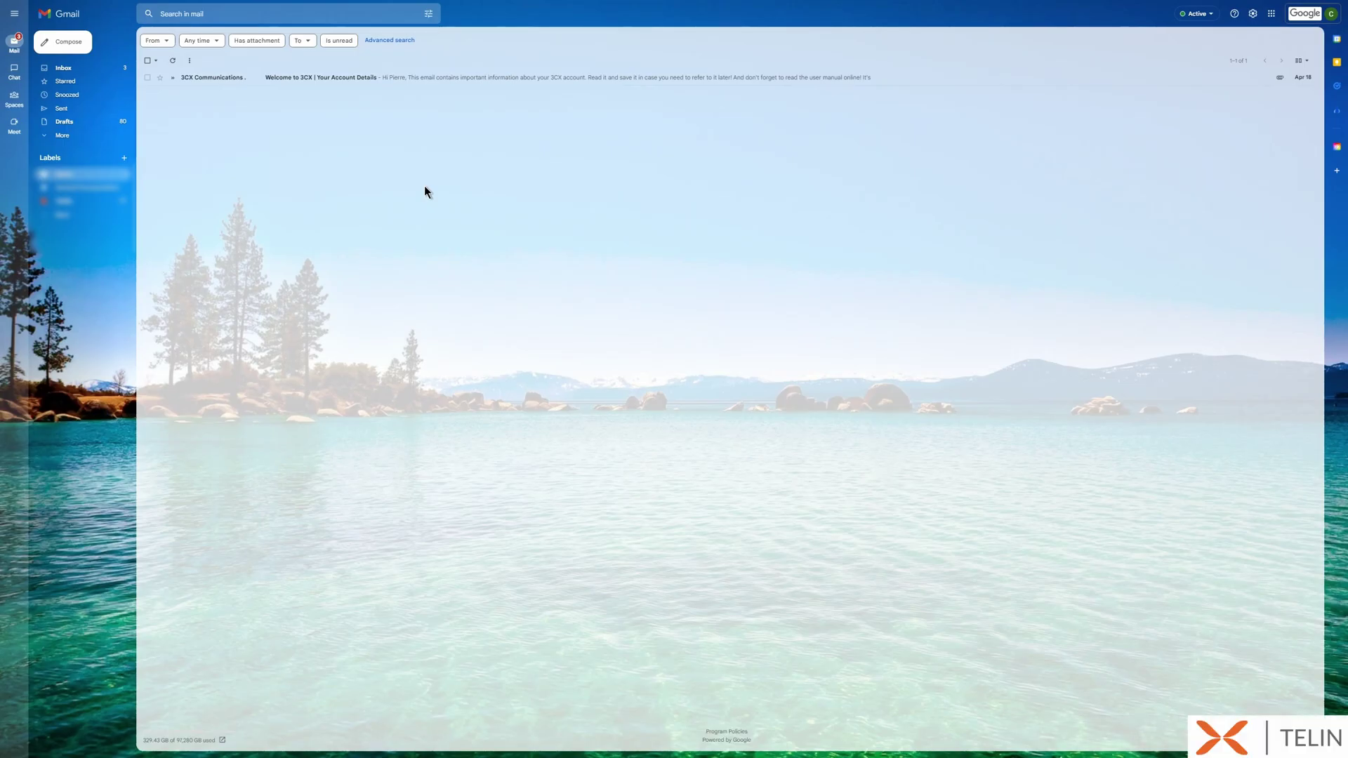
Step: Open the 3CX welcome email that contains the account details
left_click(241, 78)
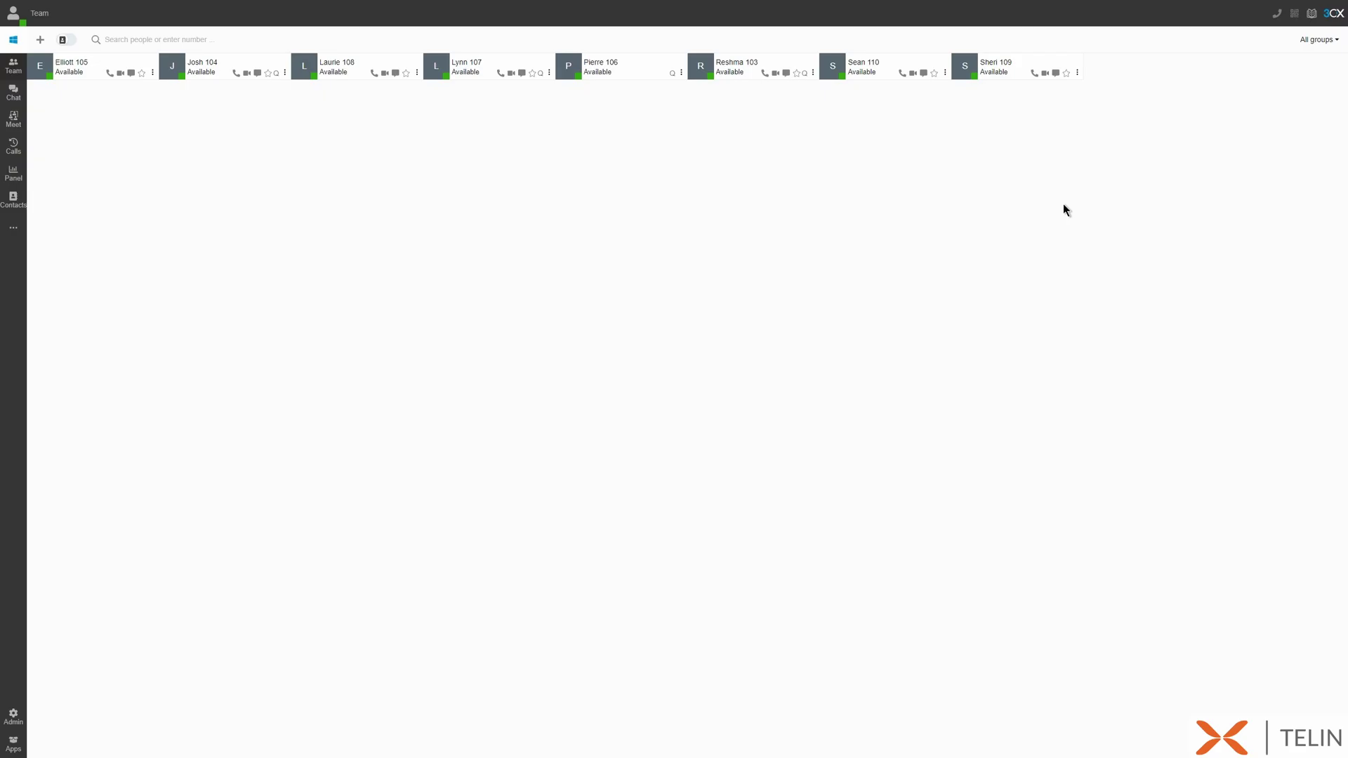
Step: Call a contact found by name from the dial pad, then show the Call using choices
left_click(1276, 16)
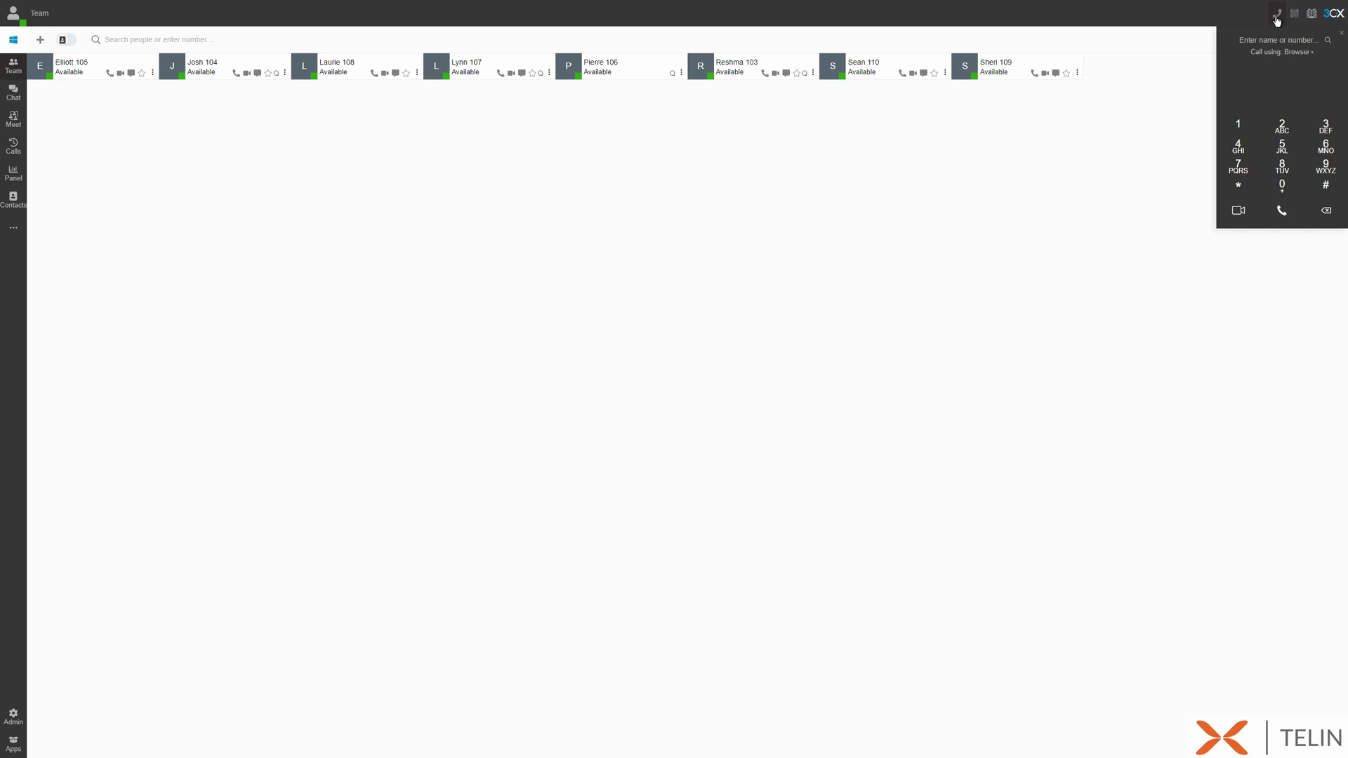
left_click(1265, 39)
type("Wendy")
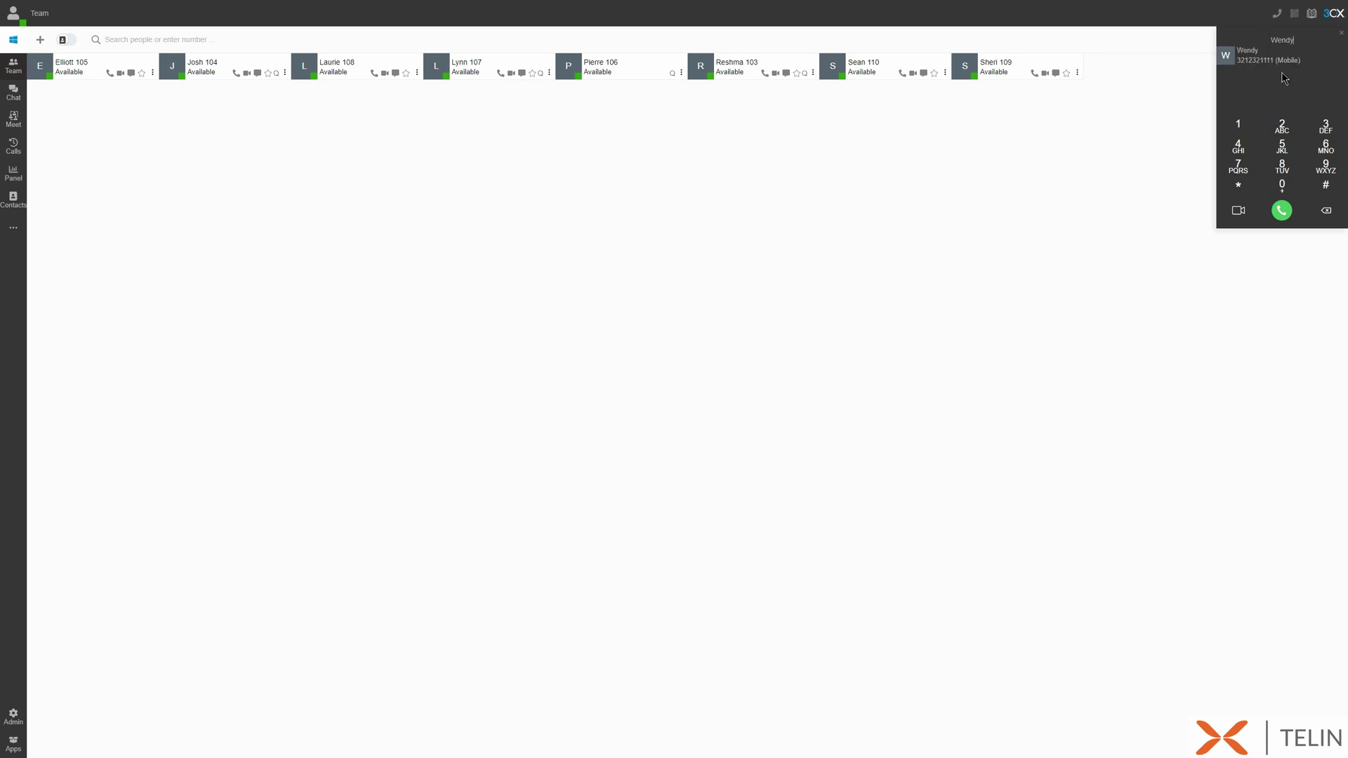
left_click(1282, 212)
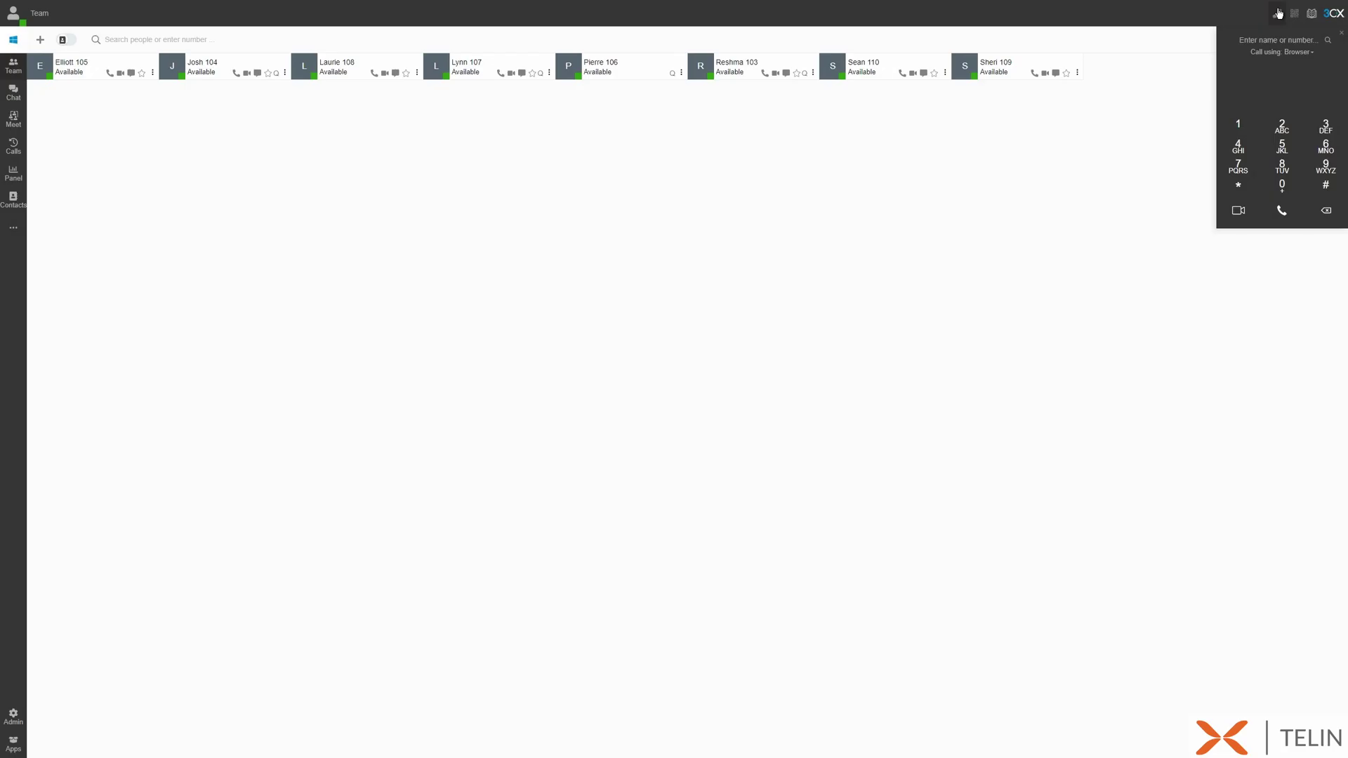
left_click(1272, 38)
left_click(1291, 54)
Step: Switch the Call using option to Smartphone
left_click(1270, 94)
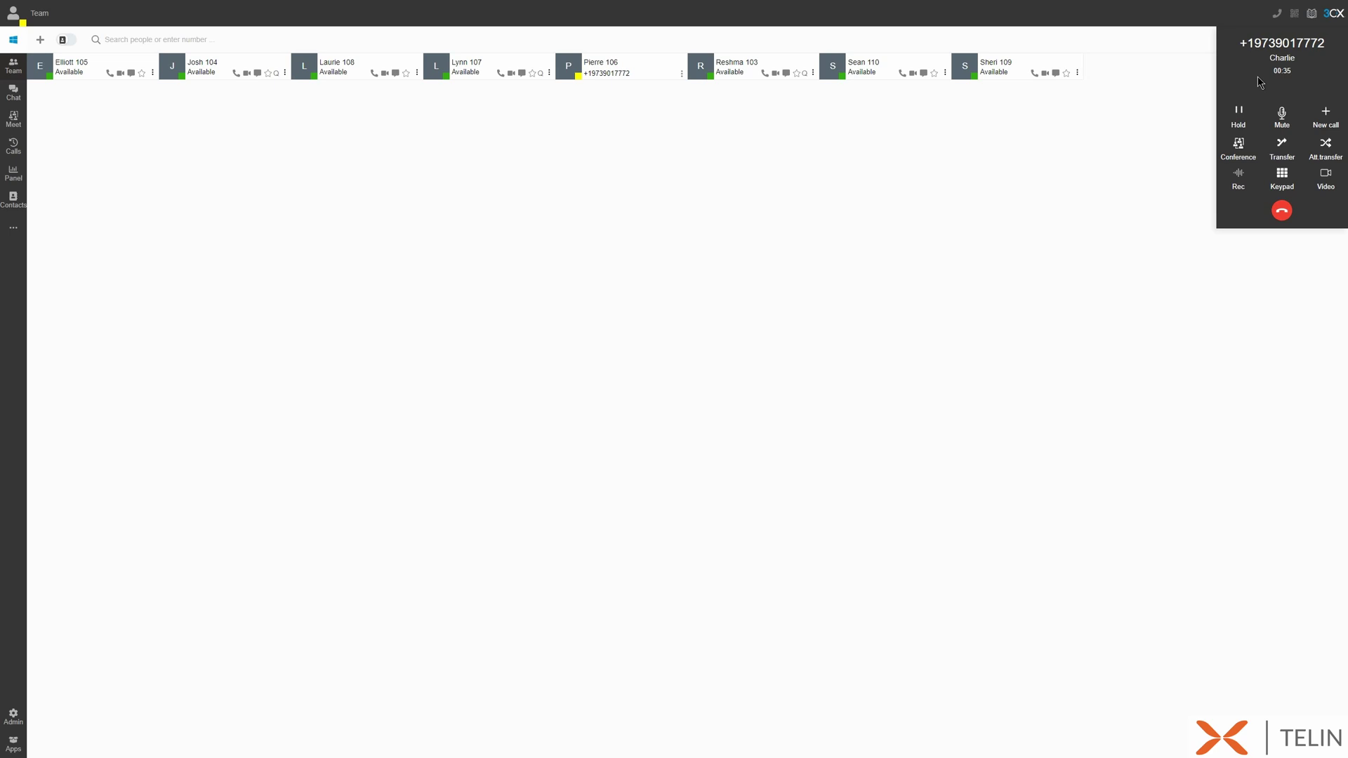
Step: Transfer the current call to extension 110
left_click(1273, 151)
type("110")
key("Return")
Step: Start an attended transfer to extension 110 while the caller waits
left_click(1326, 151)
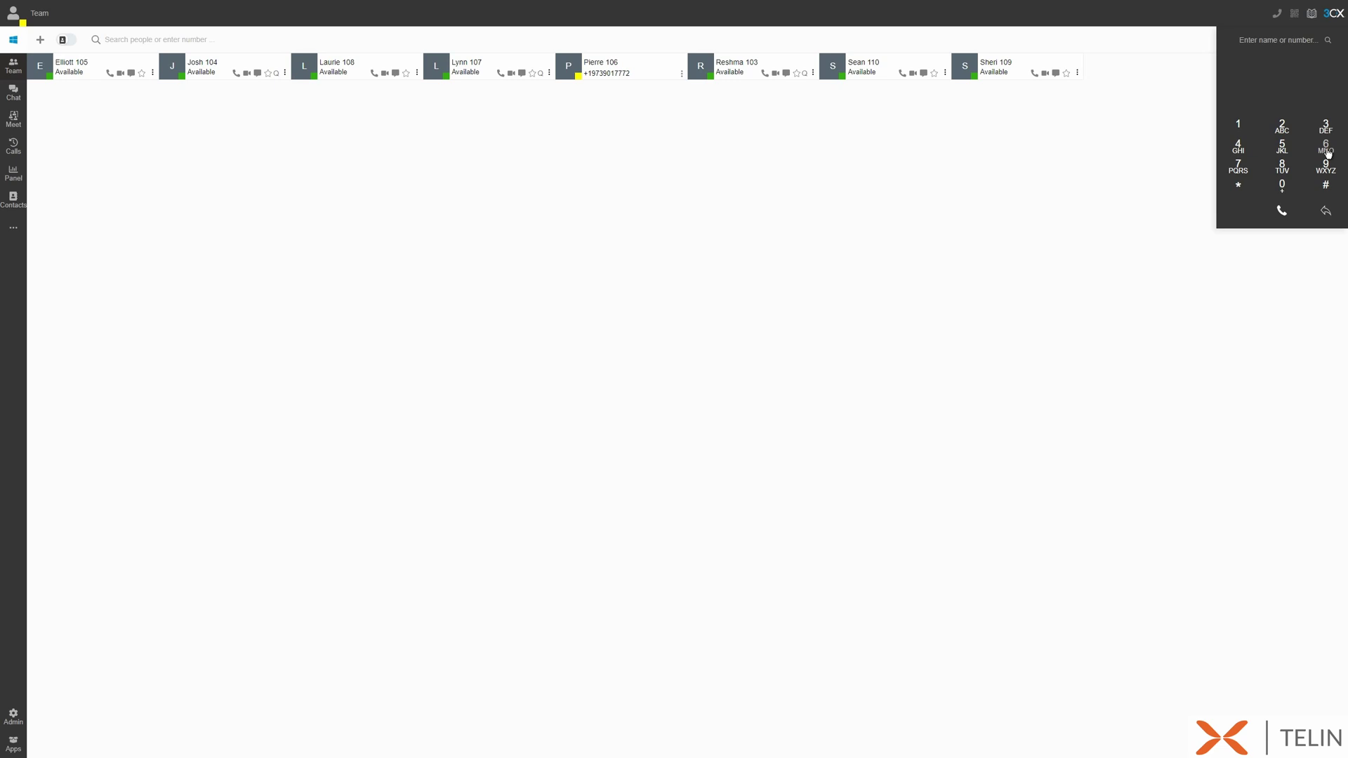
type("110")
key("Return")
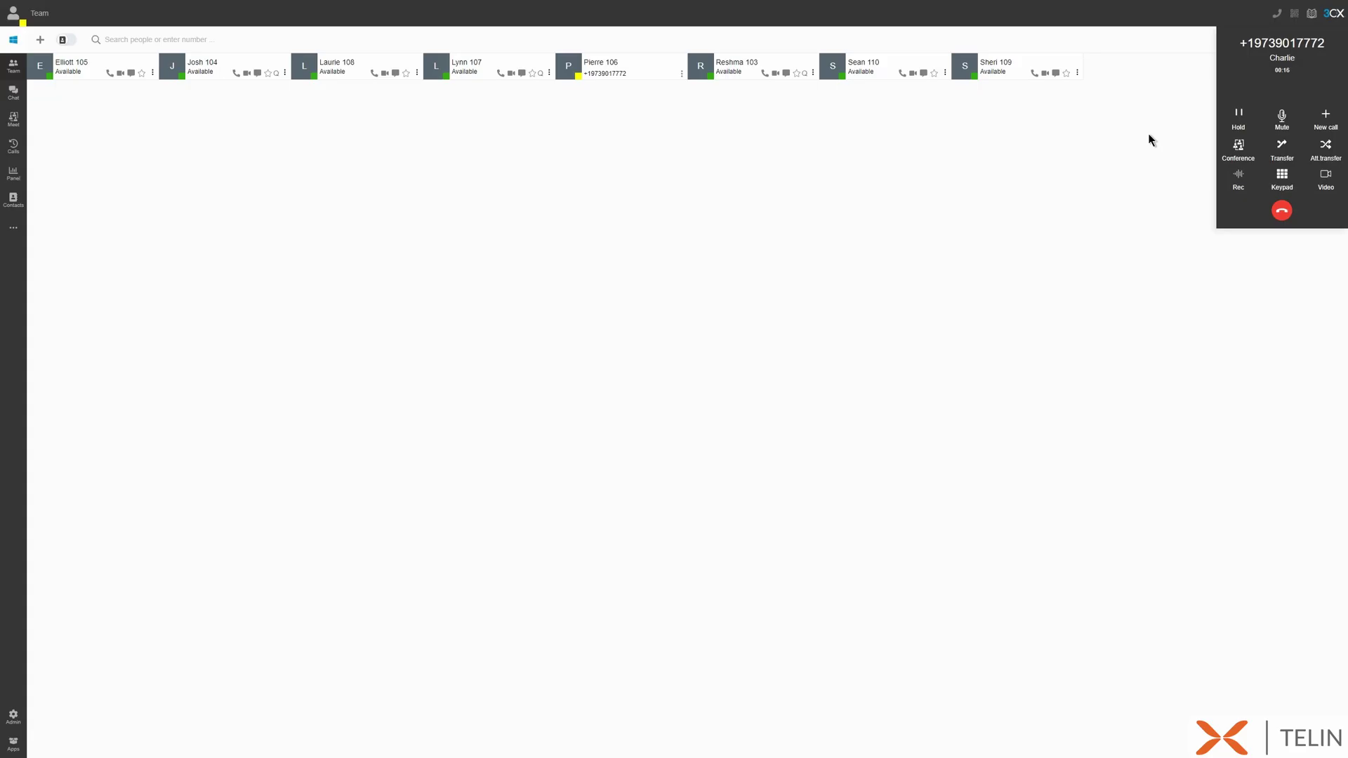
Step: Conference extension 110 into the call, then start and stop a call recording
left_click(1238, 147)
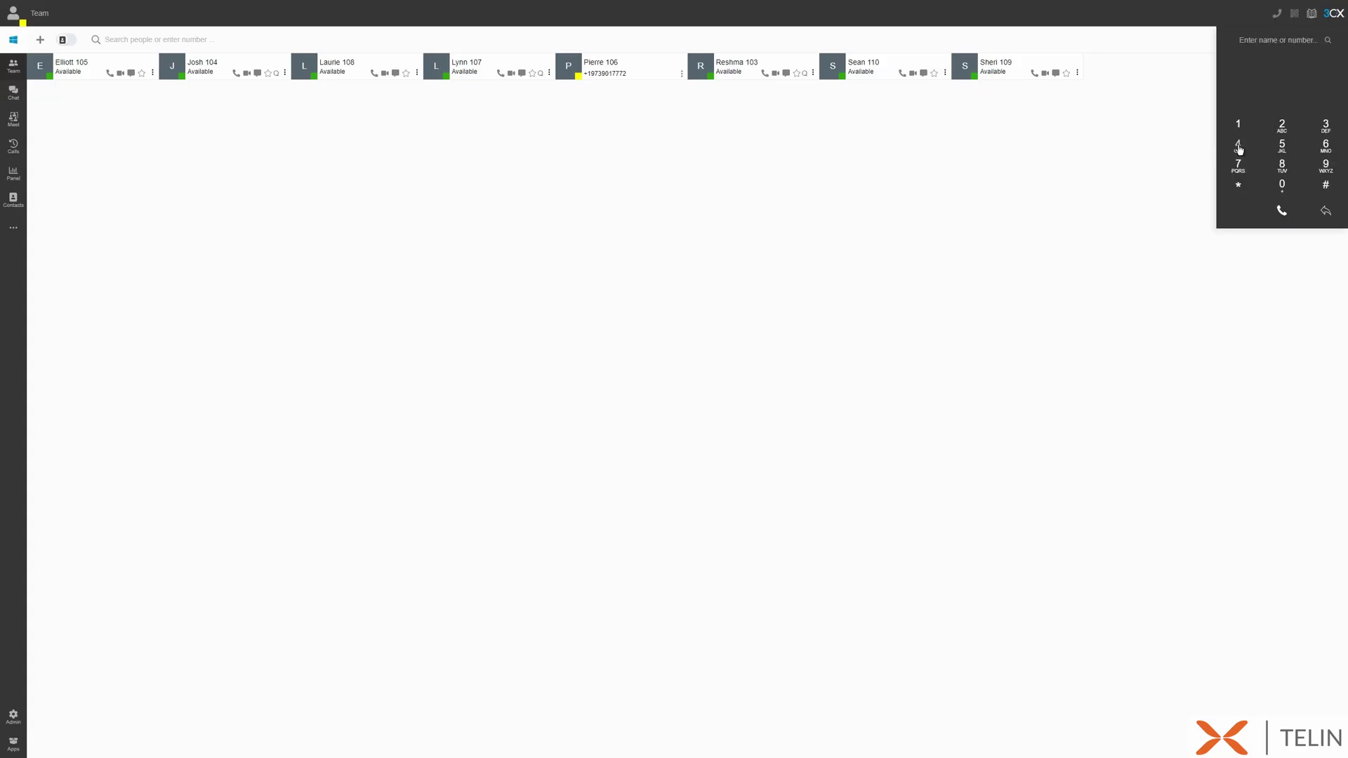
type("110")
key("Return")
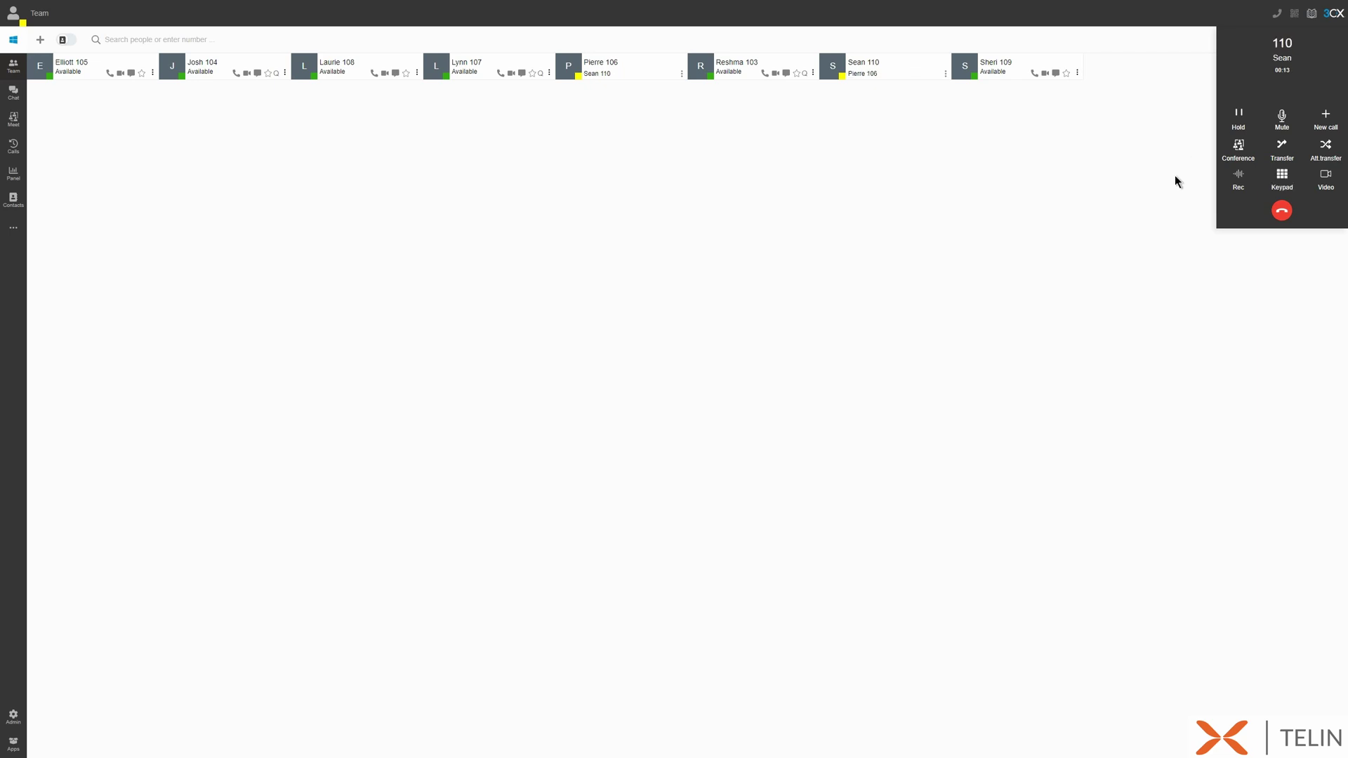
left_click(1238, 177)
left_click(1237, 177)
Step: Place a new call to extension 109 alongside the current one and switch it to video
left_click(1326, 116)
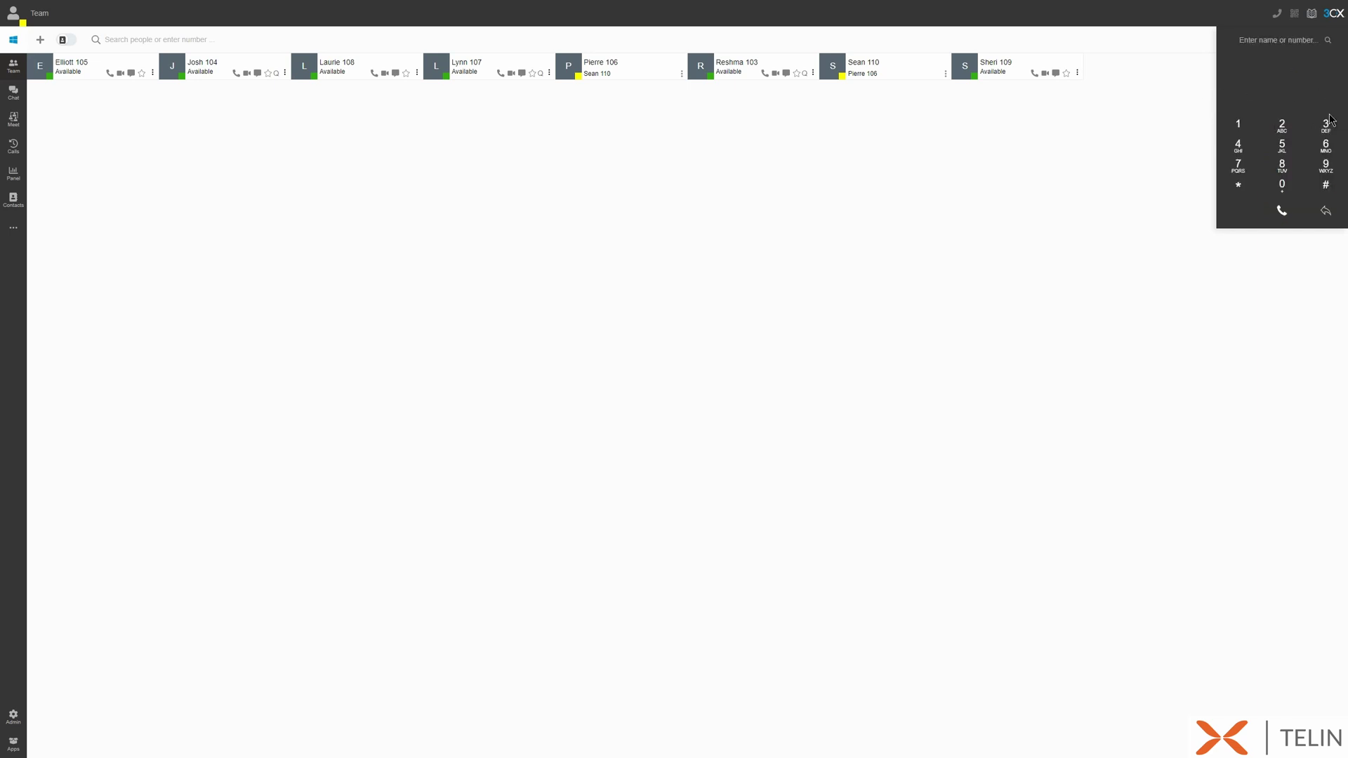
type("109")
key("Return")
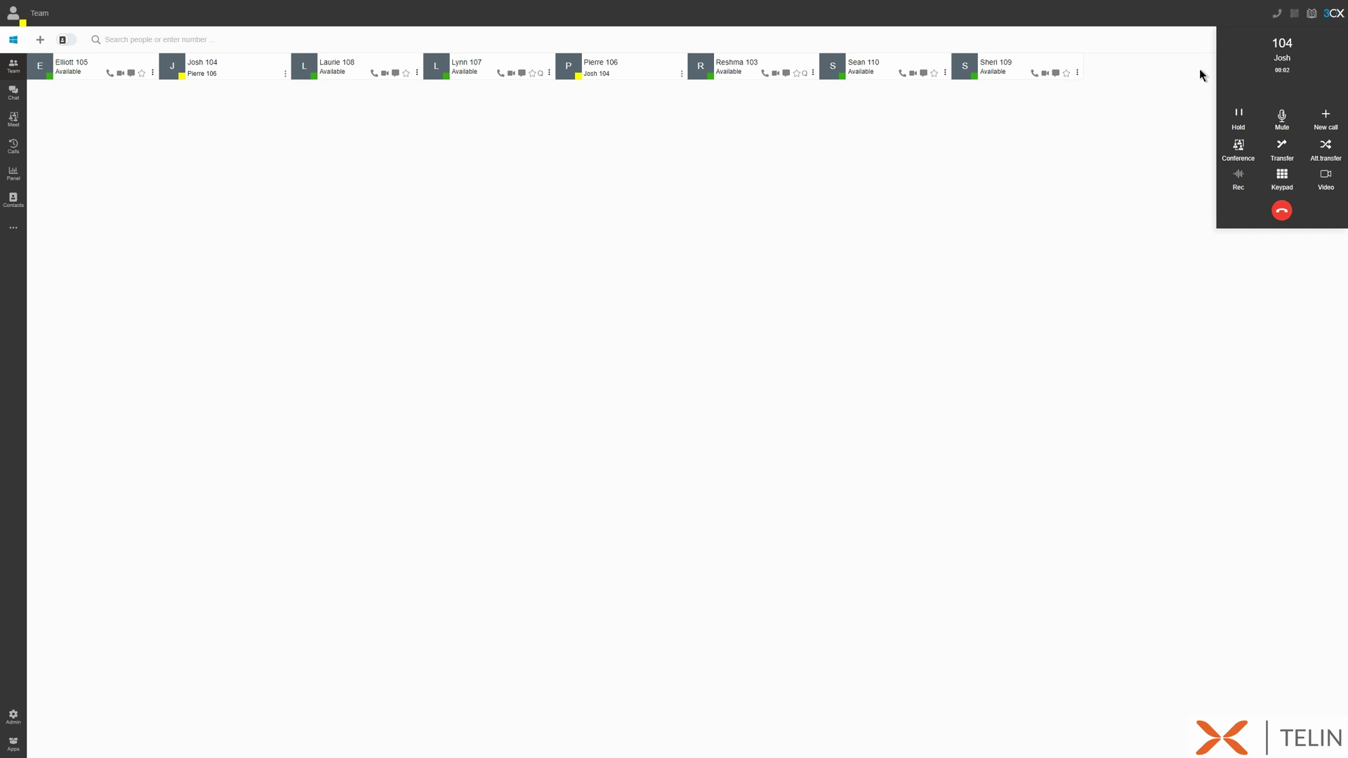
left_click(1329, 184)
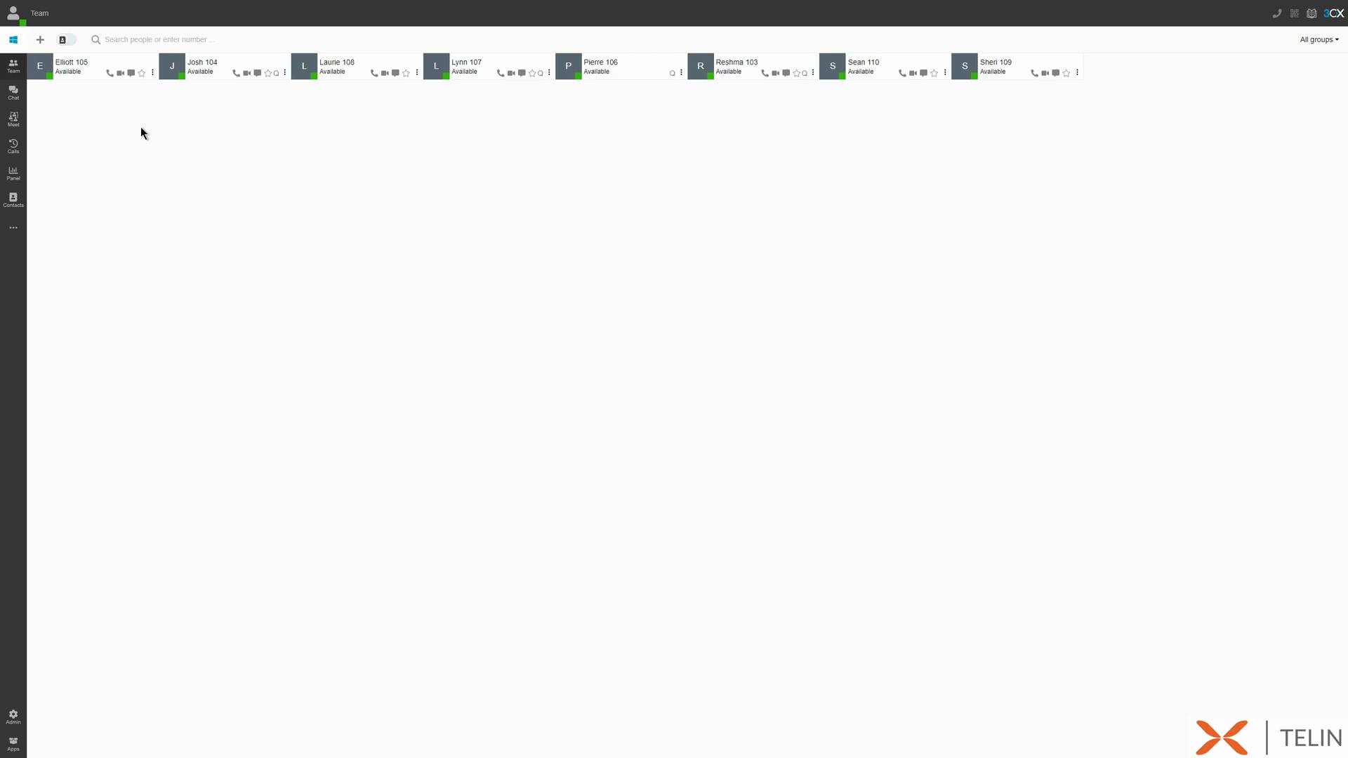
Step: Set your own status to Away with the custom message 'Vacation'
left_click(14, 12)
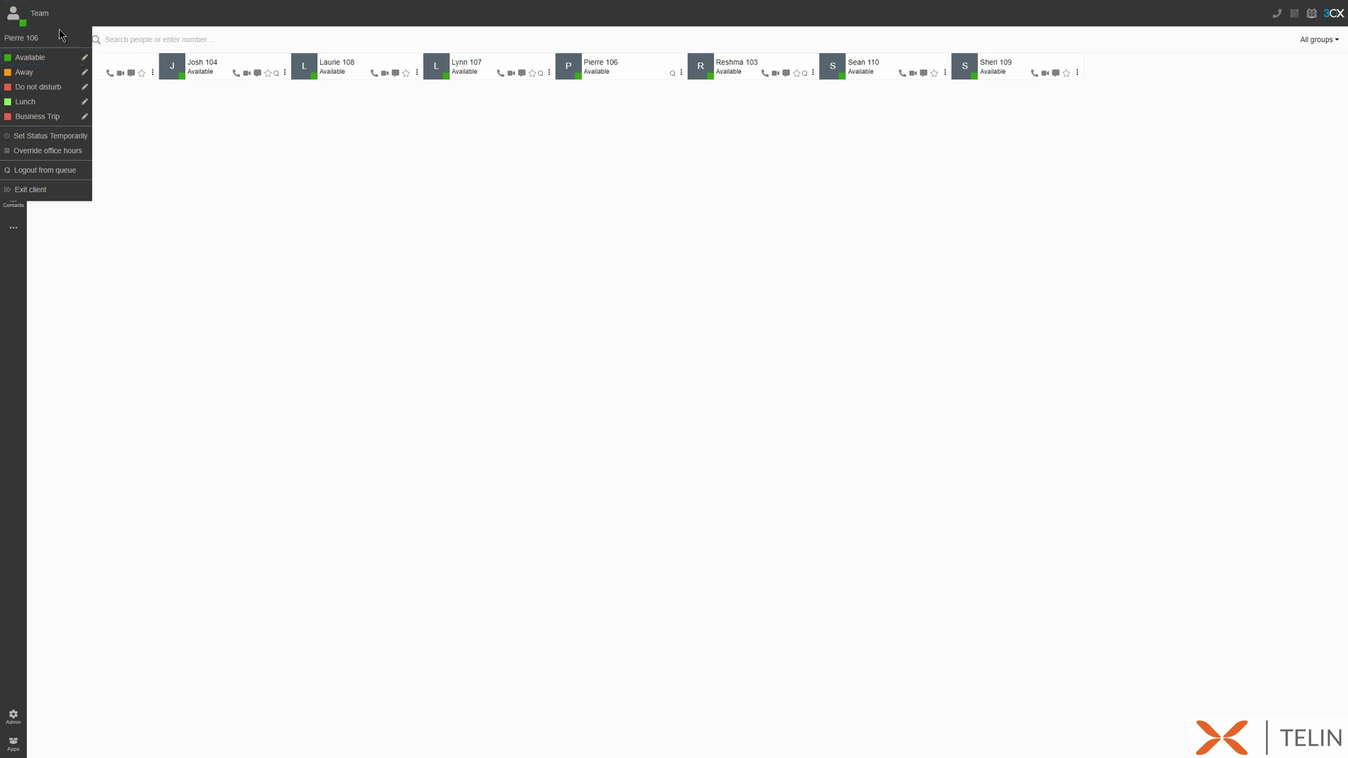
left_click(48, 72)
left_click(83, 72)
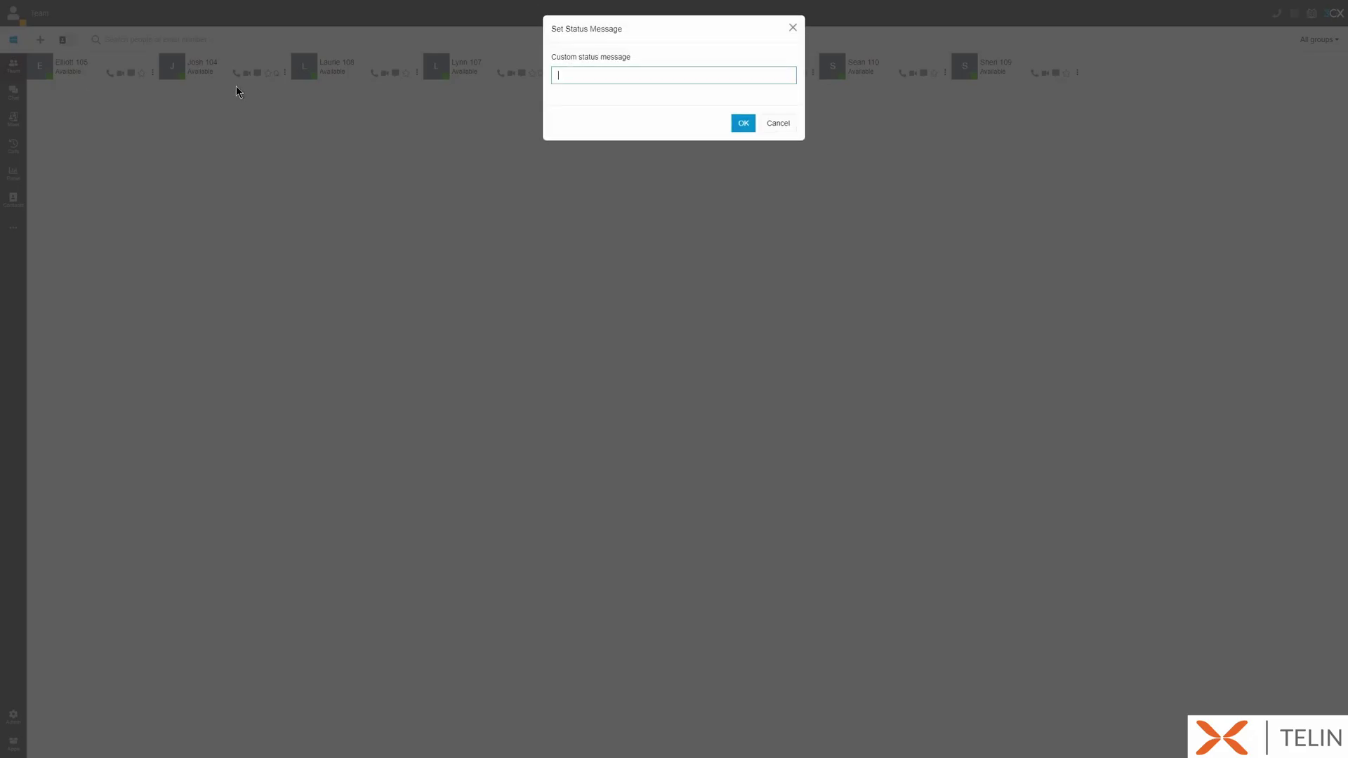
type("Vacation")
key("Return")
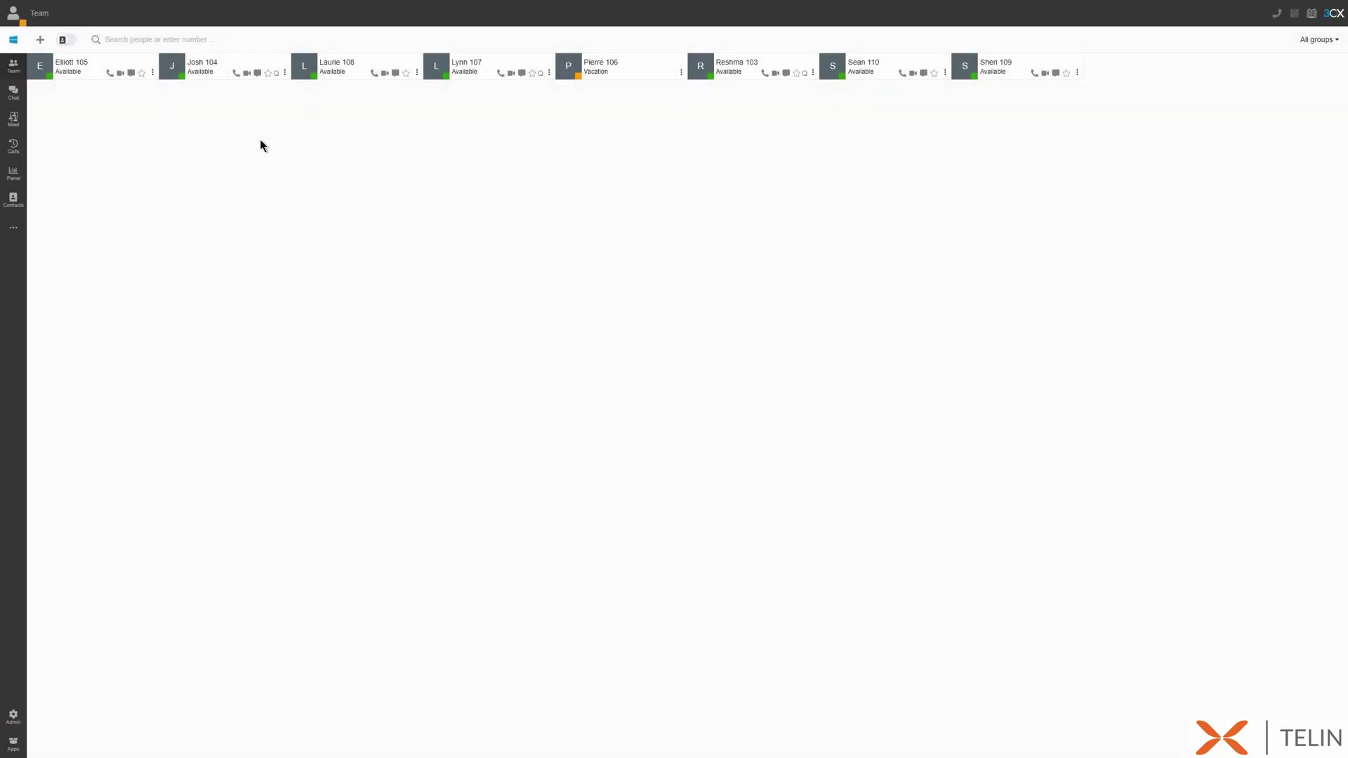
Step: Apply a temporary Do not disturb status with the message 'Meeting'
left_click(12, 21)
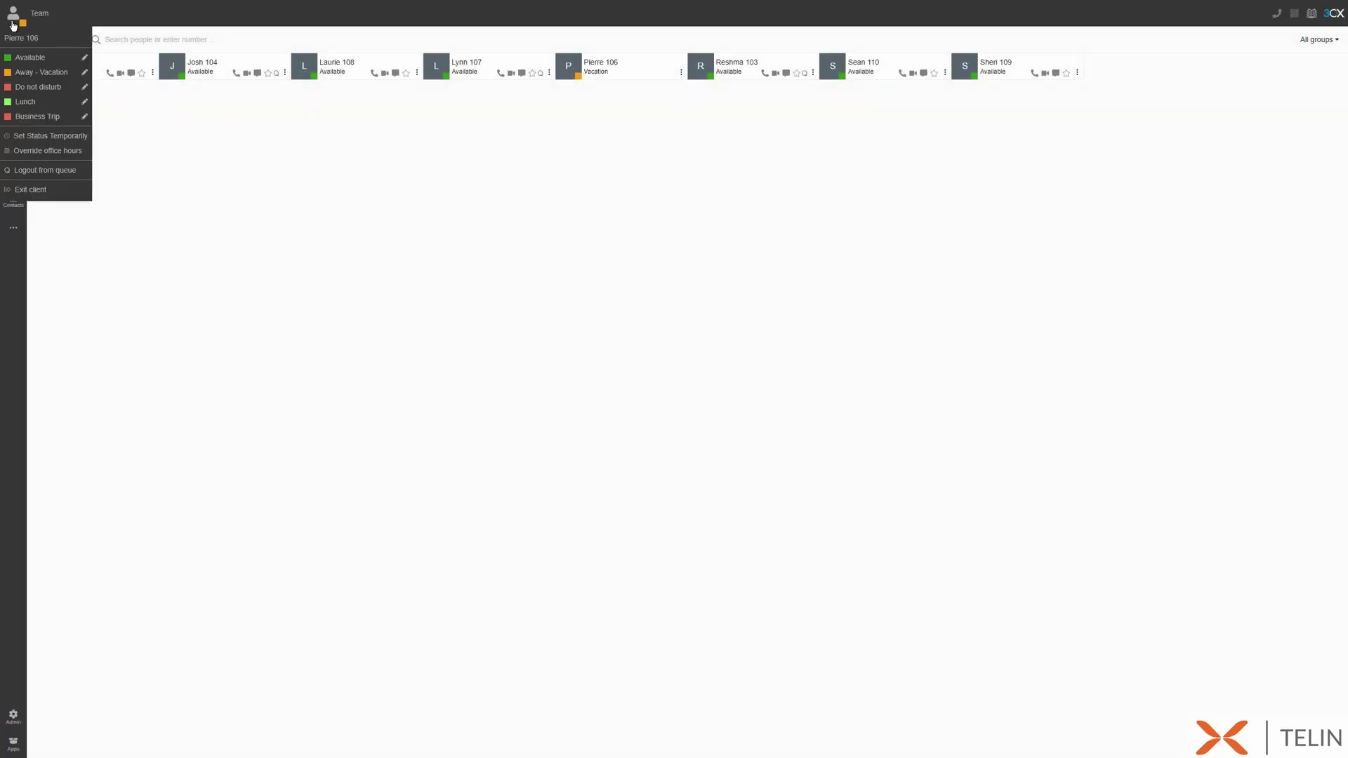
left_click(40, 136)
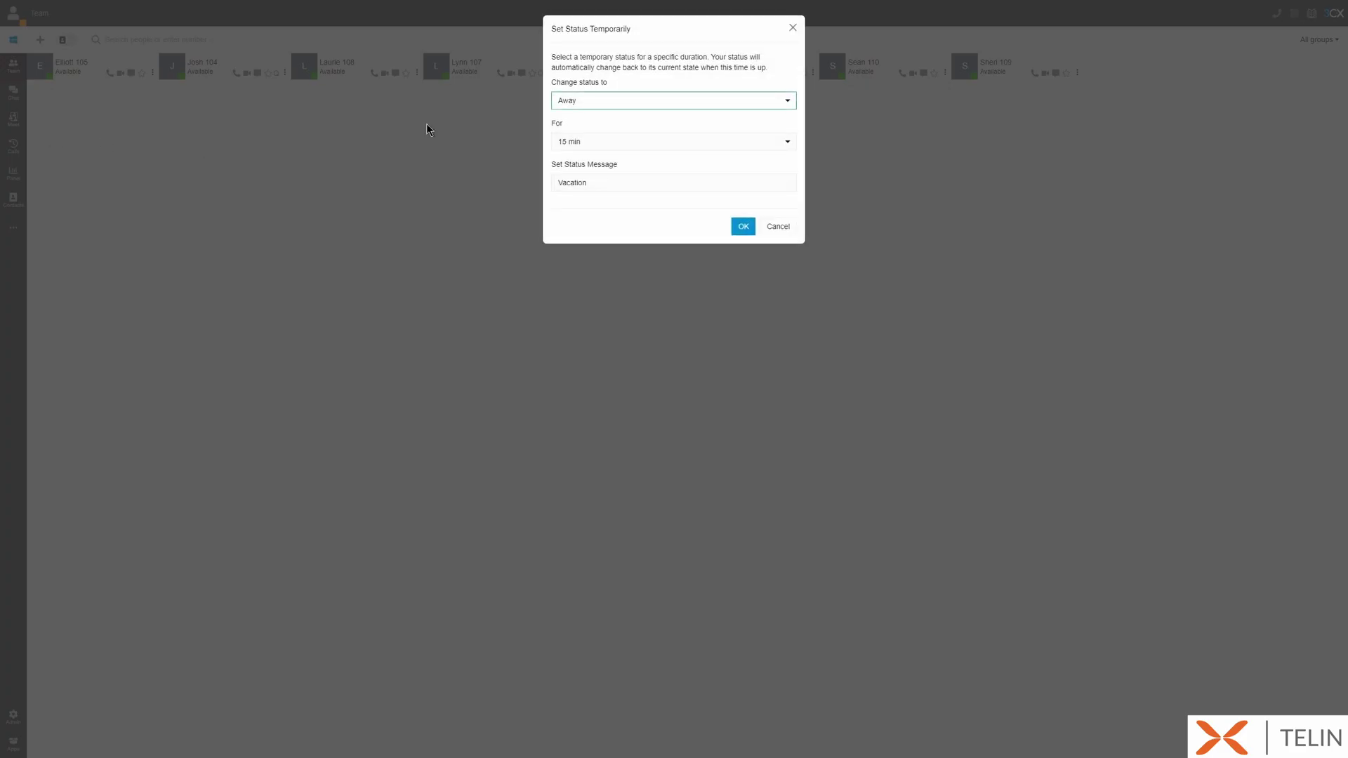
left_click(612, 104)
left_click(592, 125)
left_click(595, 182)
type("Meeting")
left_click(663, 204)
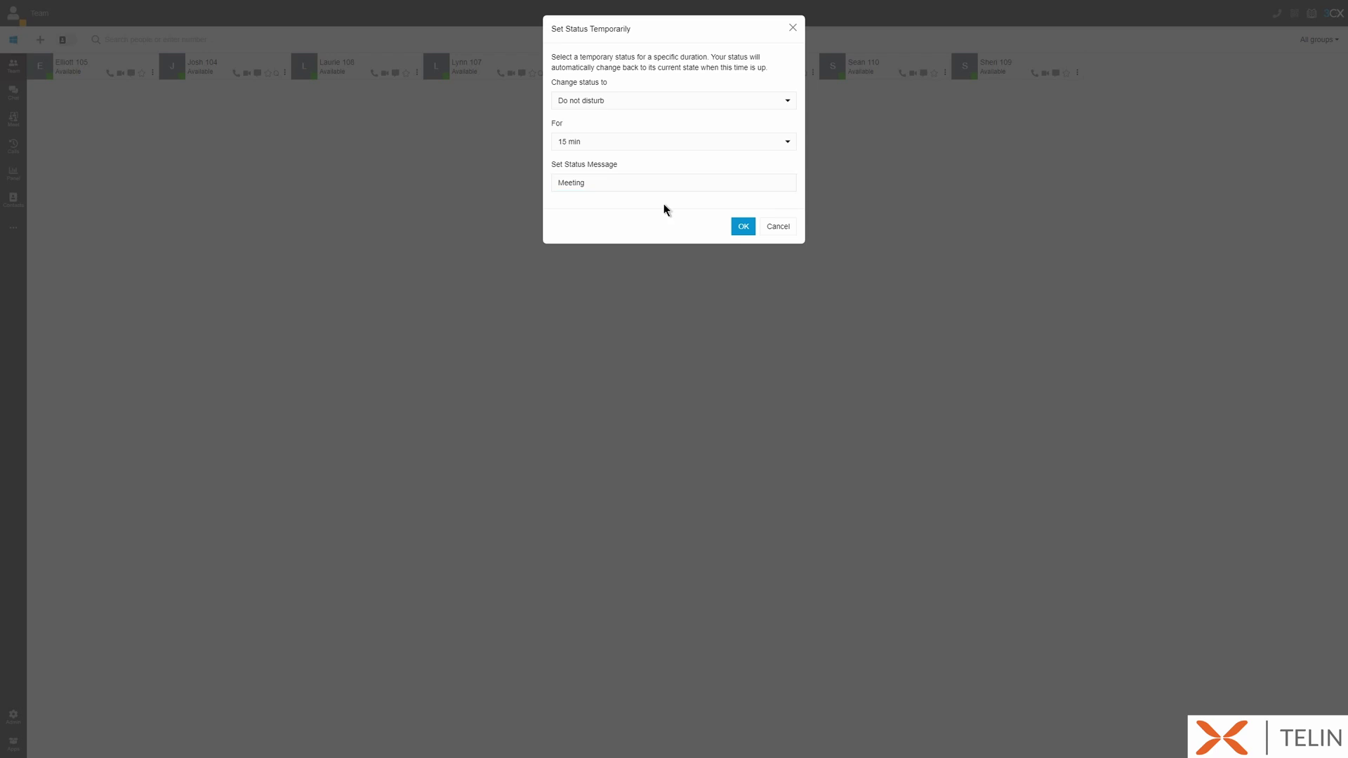
left_click(741, 226)
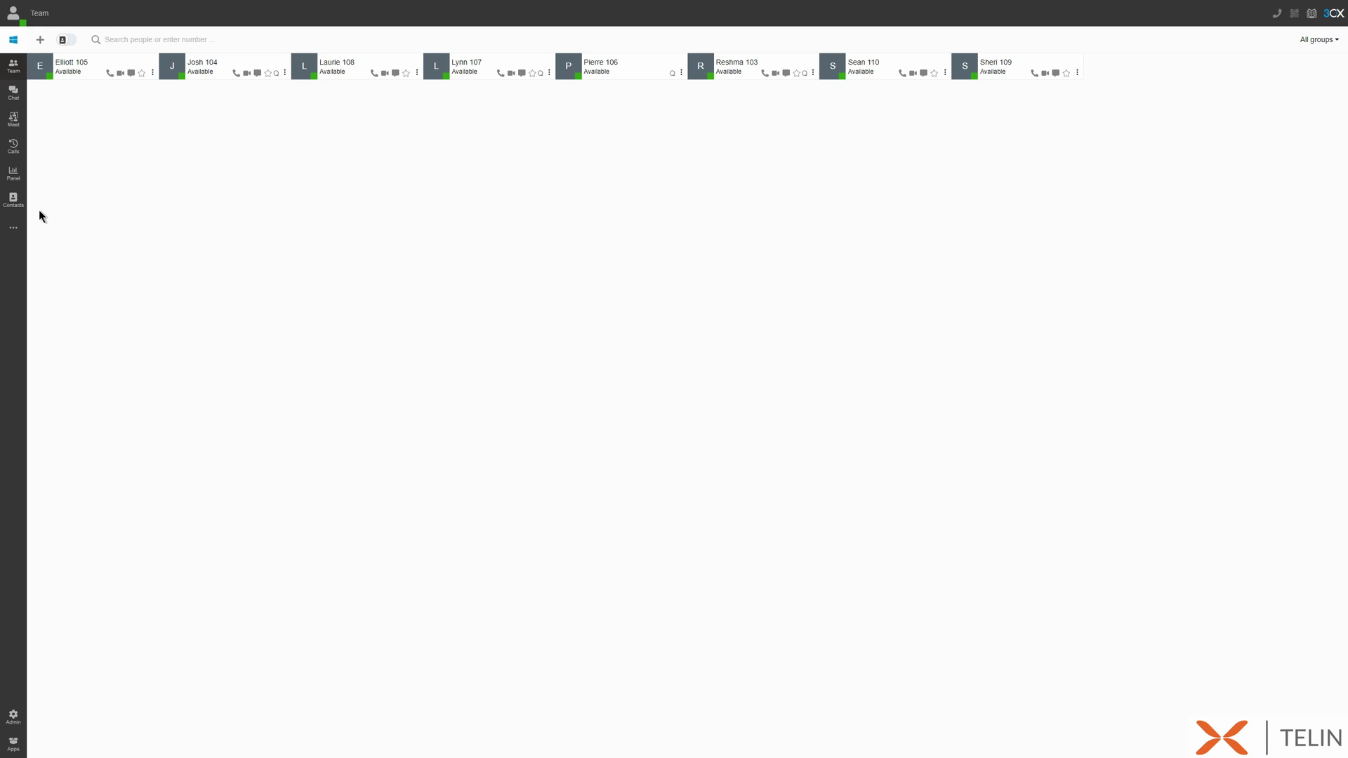
Step: Open Settings from the sidebar's '...' menu and show the Call Forwarding rules
left_click(13, 227)
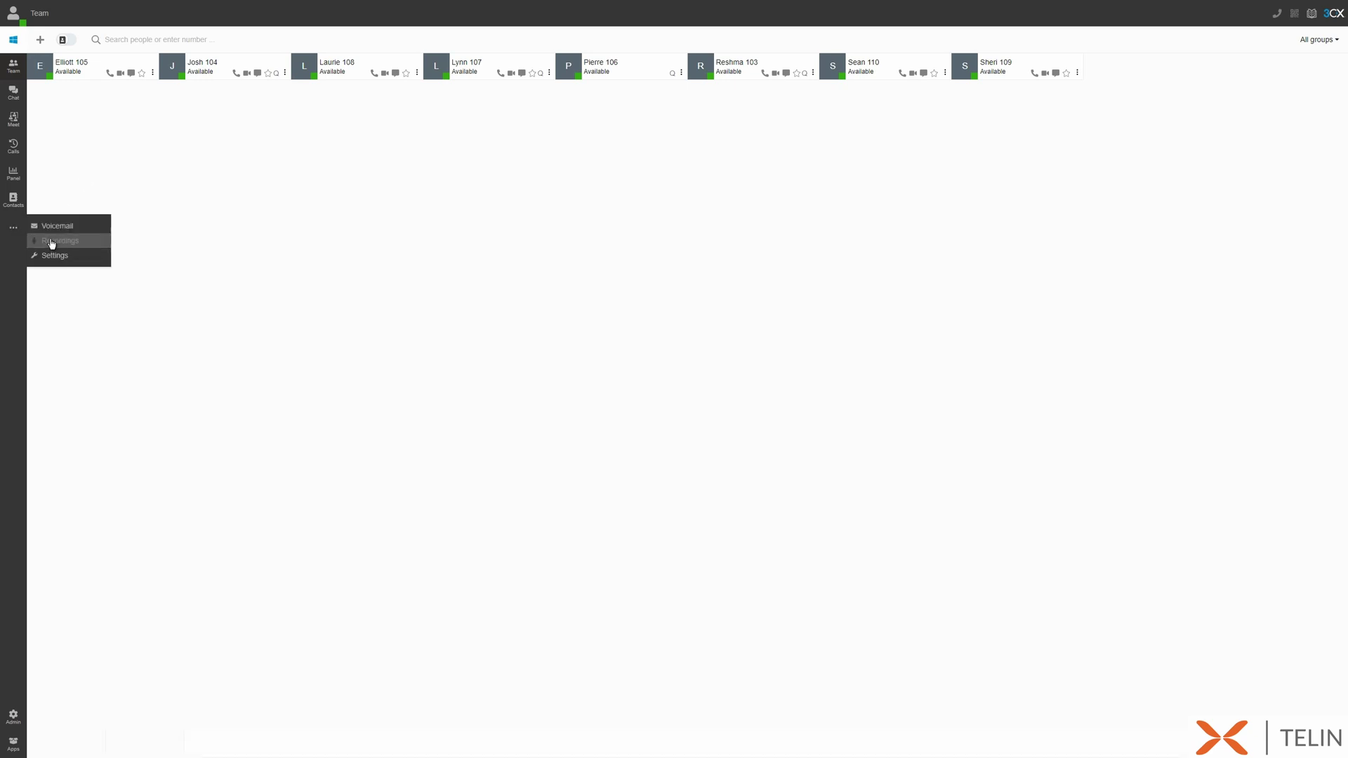
left_click(51, 256)
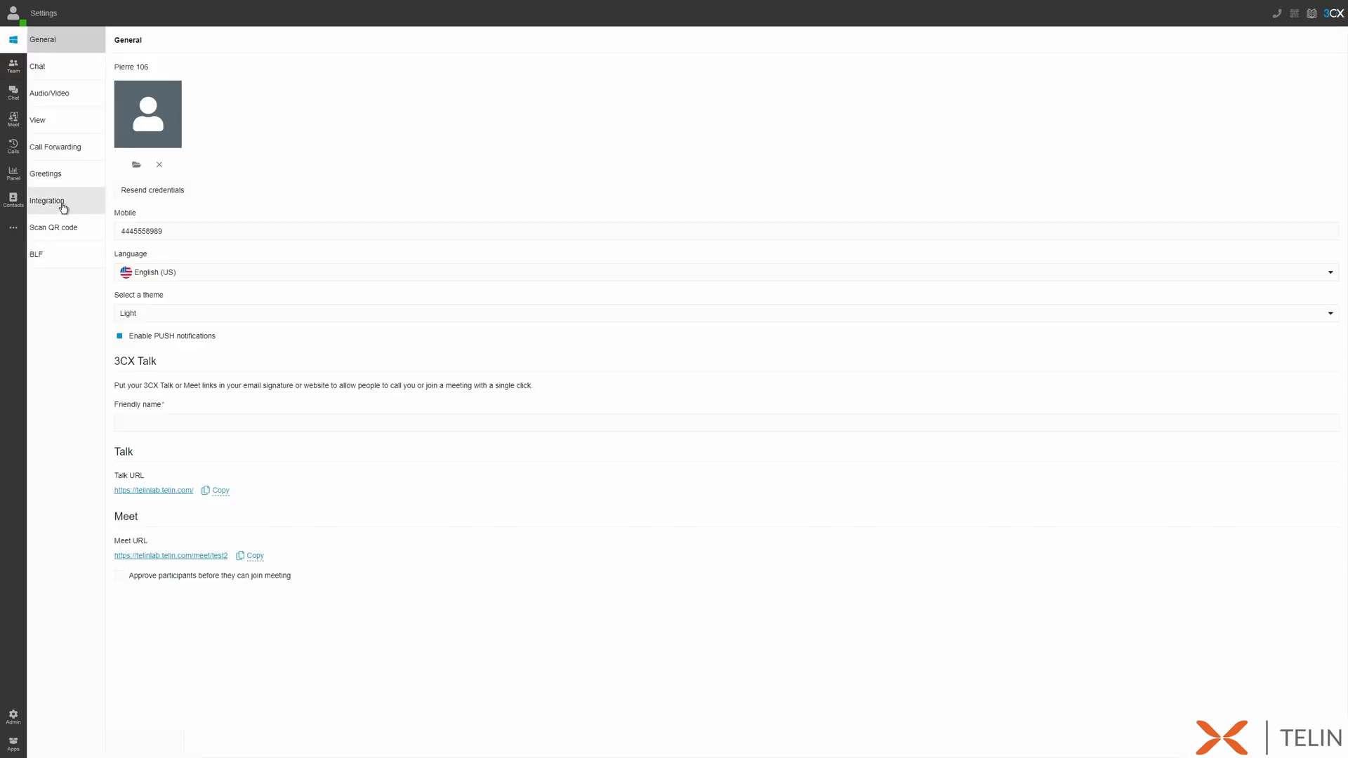
left_click(68, 162)
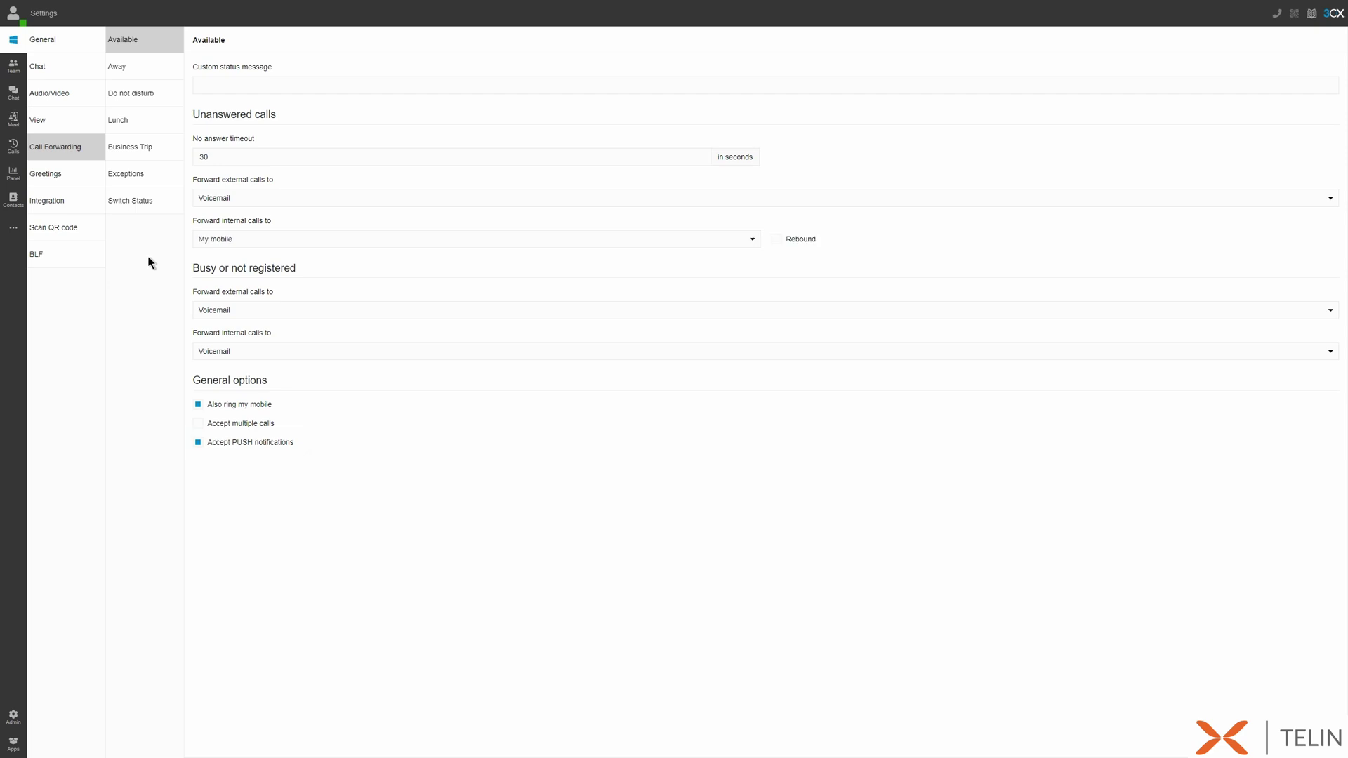
Step: Enable auto-switching to Available during this extension's specific office hours
left_click(130, 200)
left_click(198, 67)
left_click(255, 102)
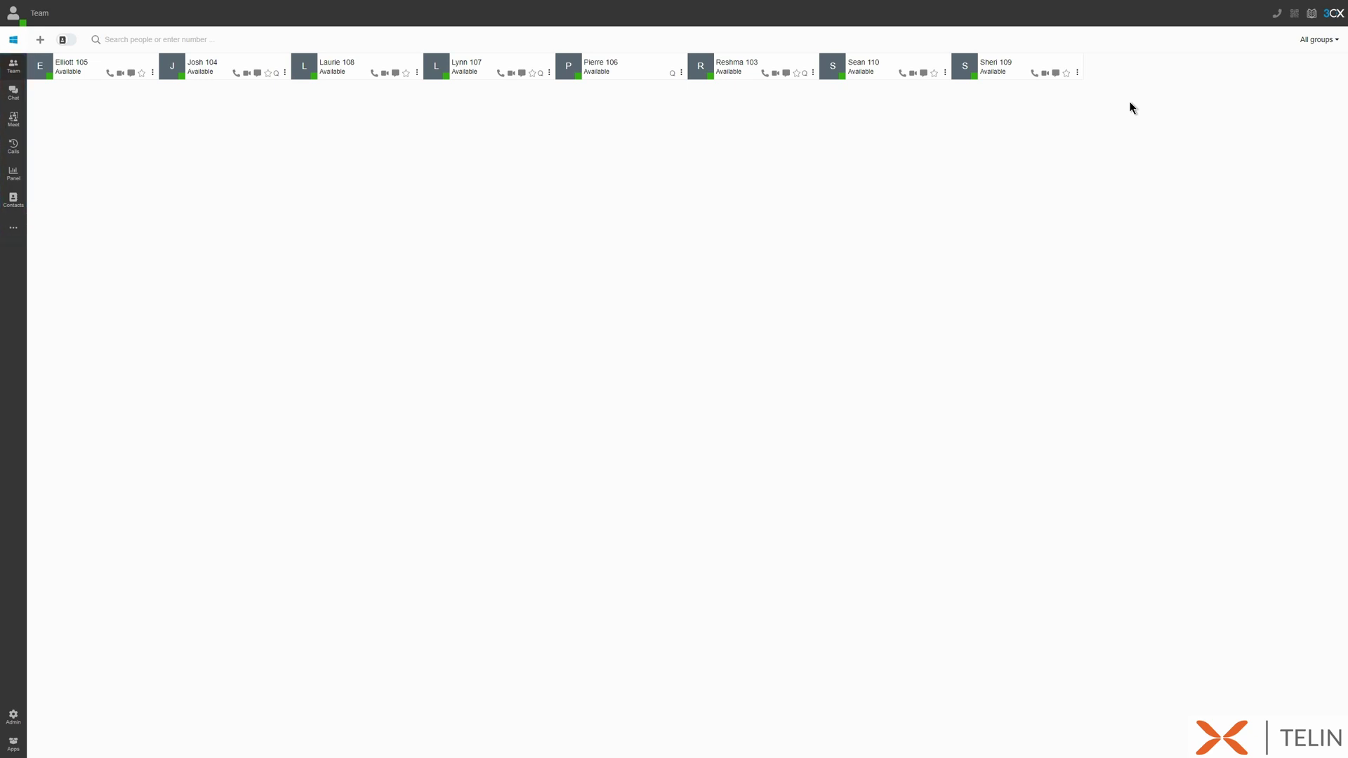
Step: Filter the Team view to the Sales group so only its four extensions show
left_click(1304, 40)
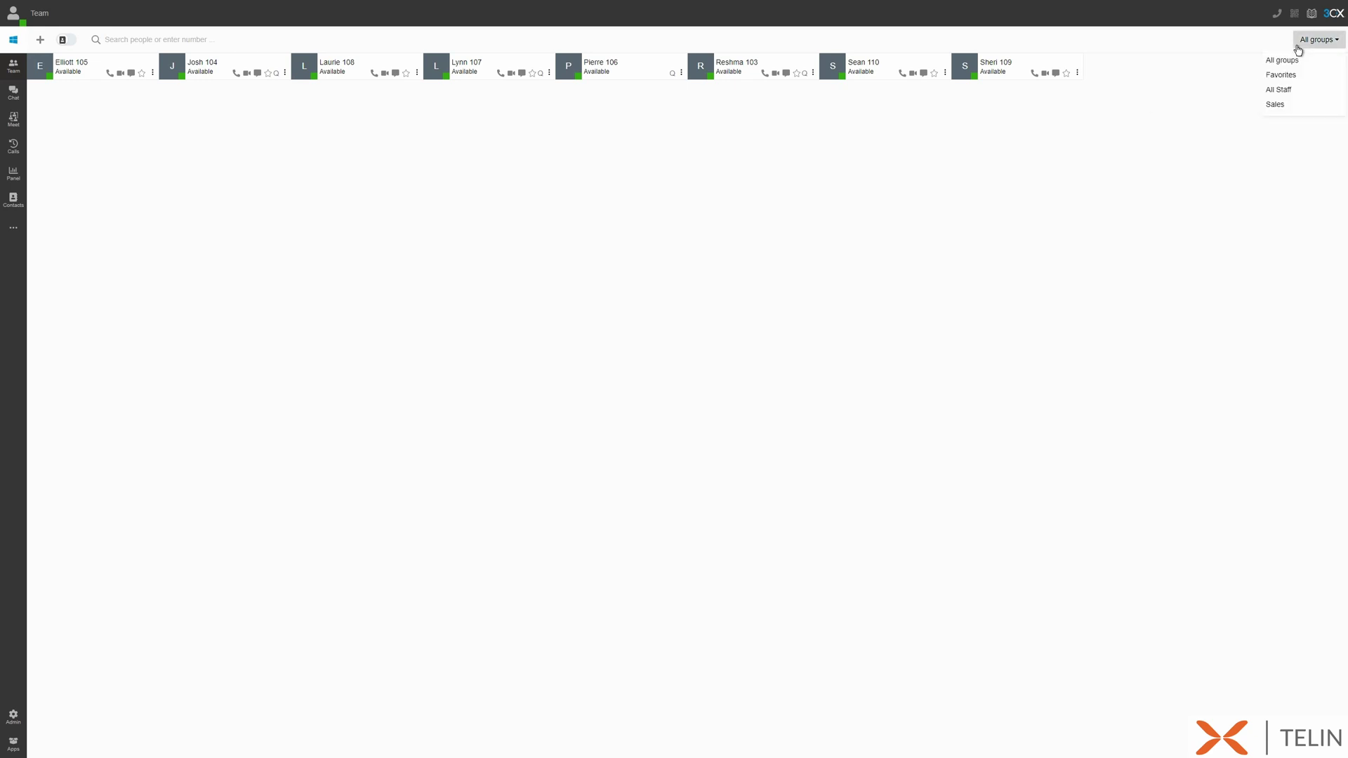
left_click(1277, 105)
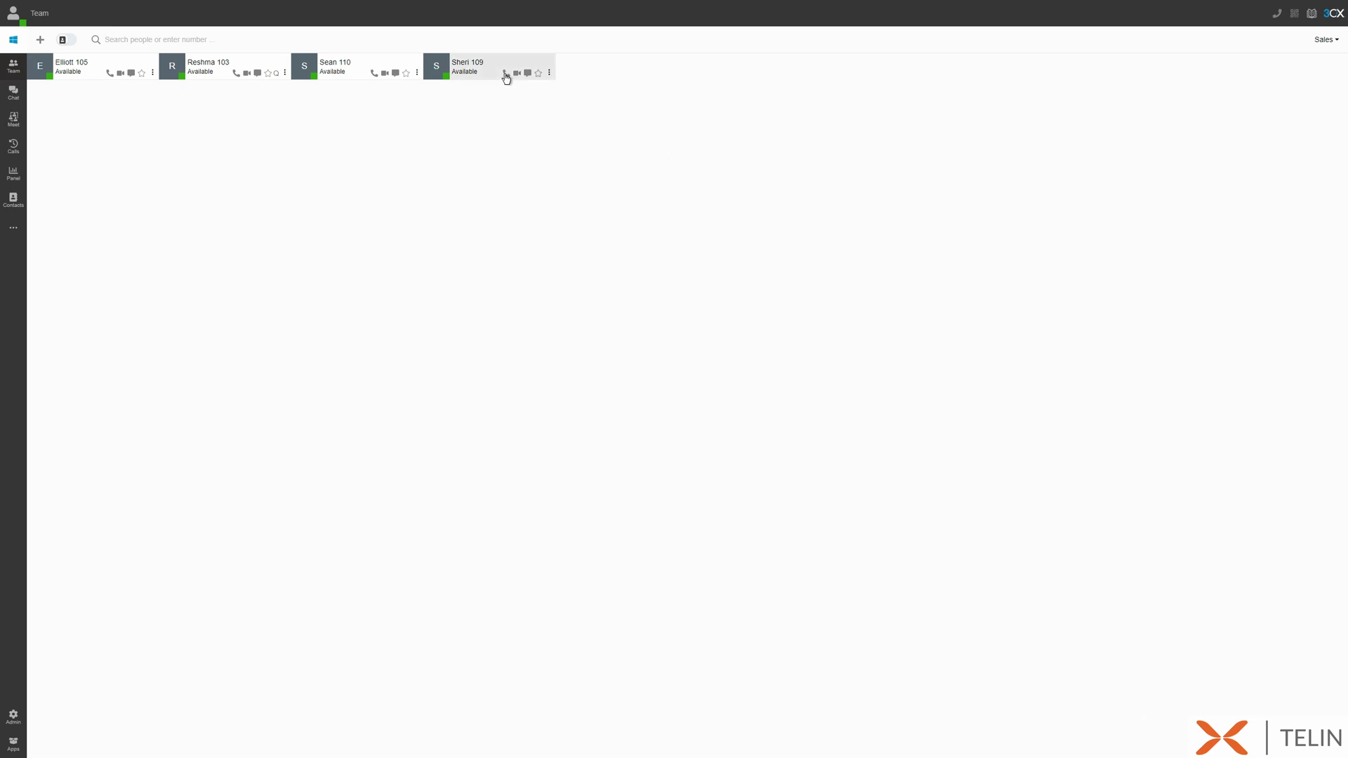
Step: Open and dismiss extension 109's action list, then show the six external contacts beside team members
left_click(549, 73)
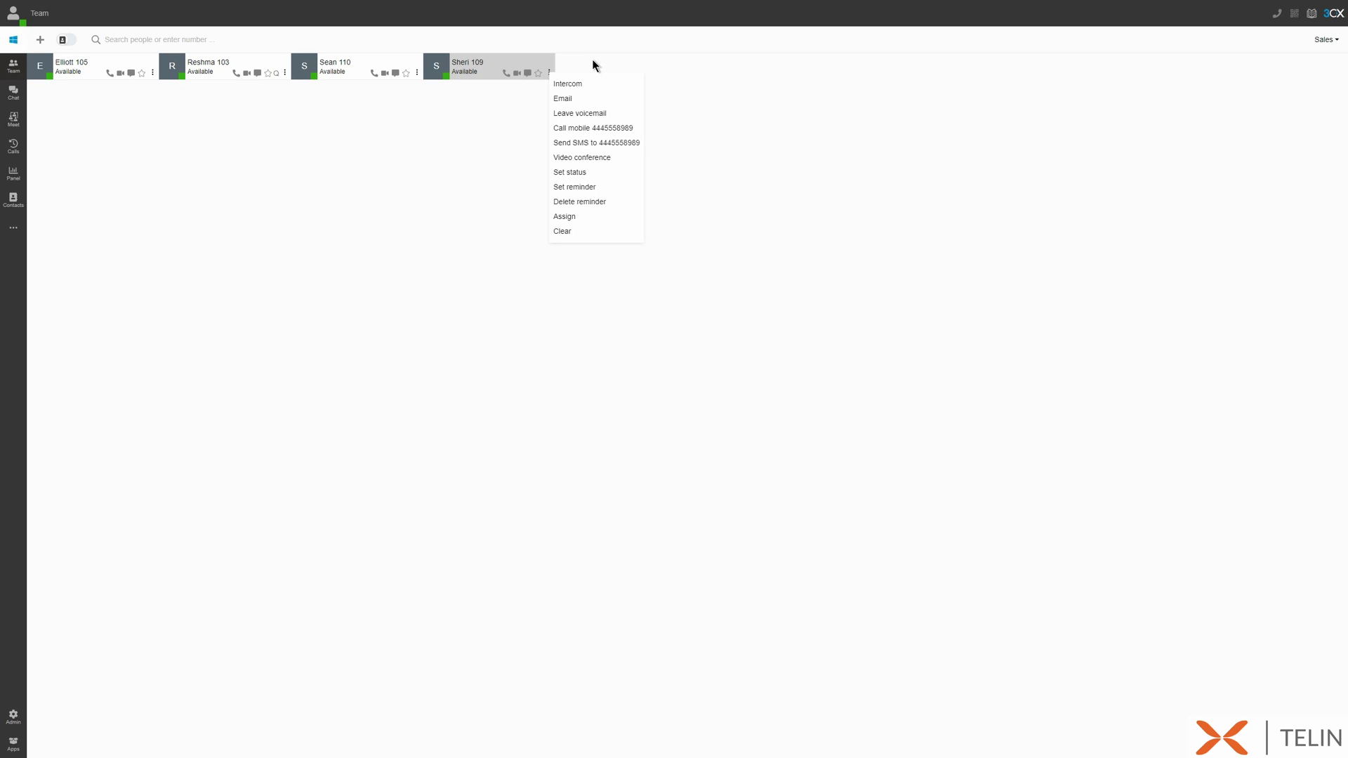
left_click(362, 169)
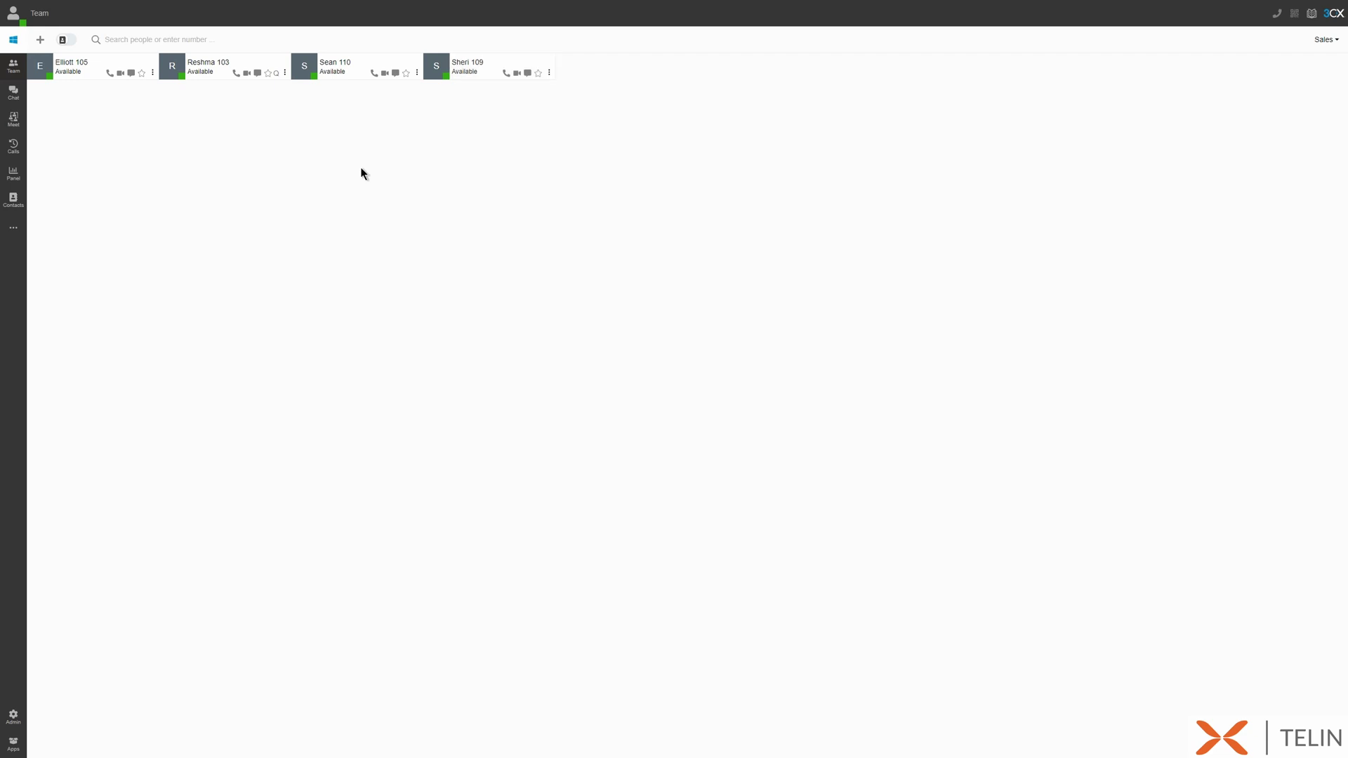
left_click(66, 40)
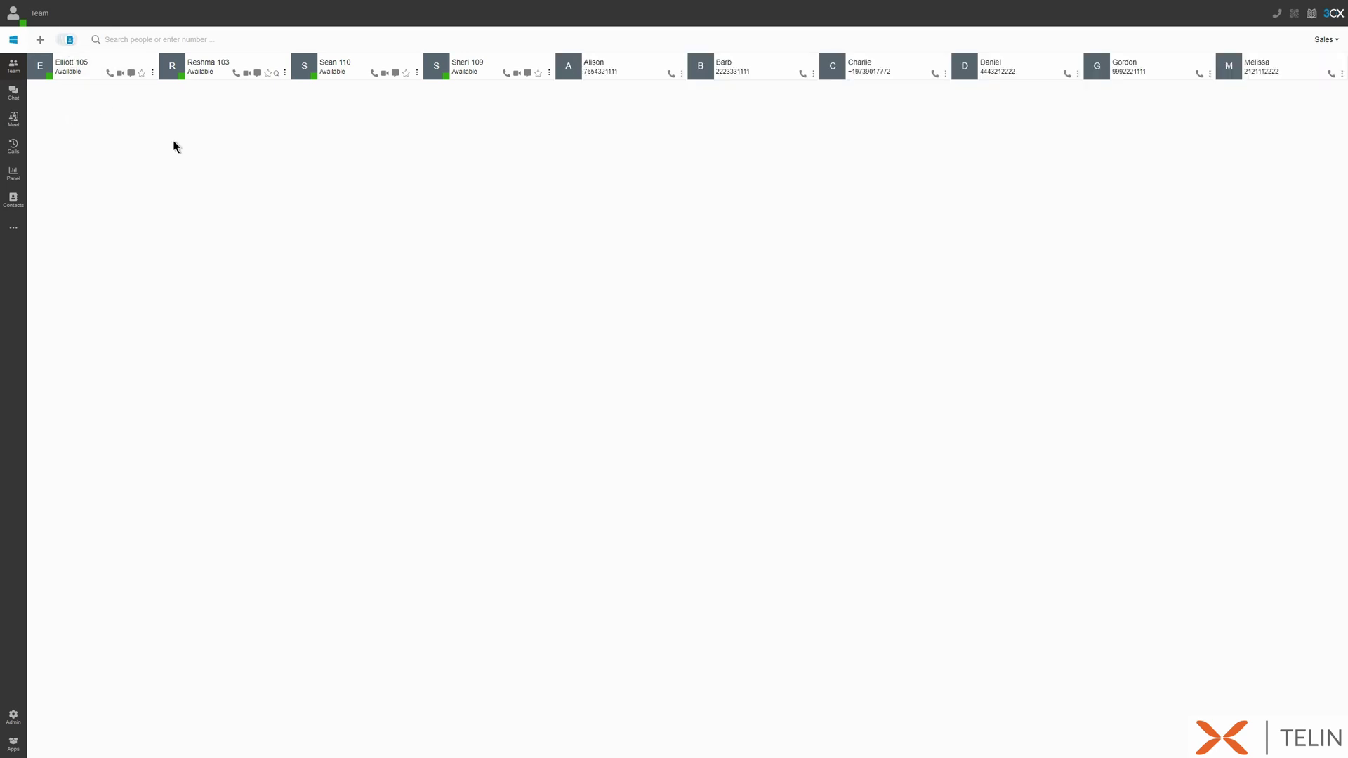
Step: Start a new SMS conversation in Chat with the first contact and send a short greeting
left_click(14, 93)
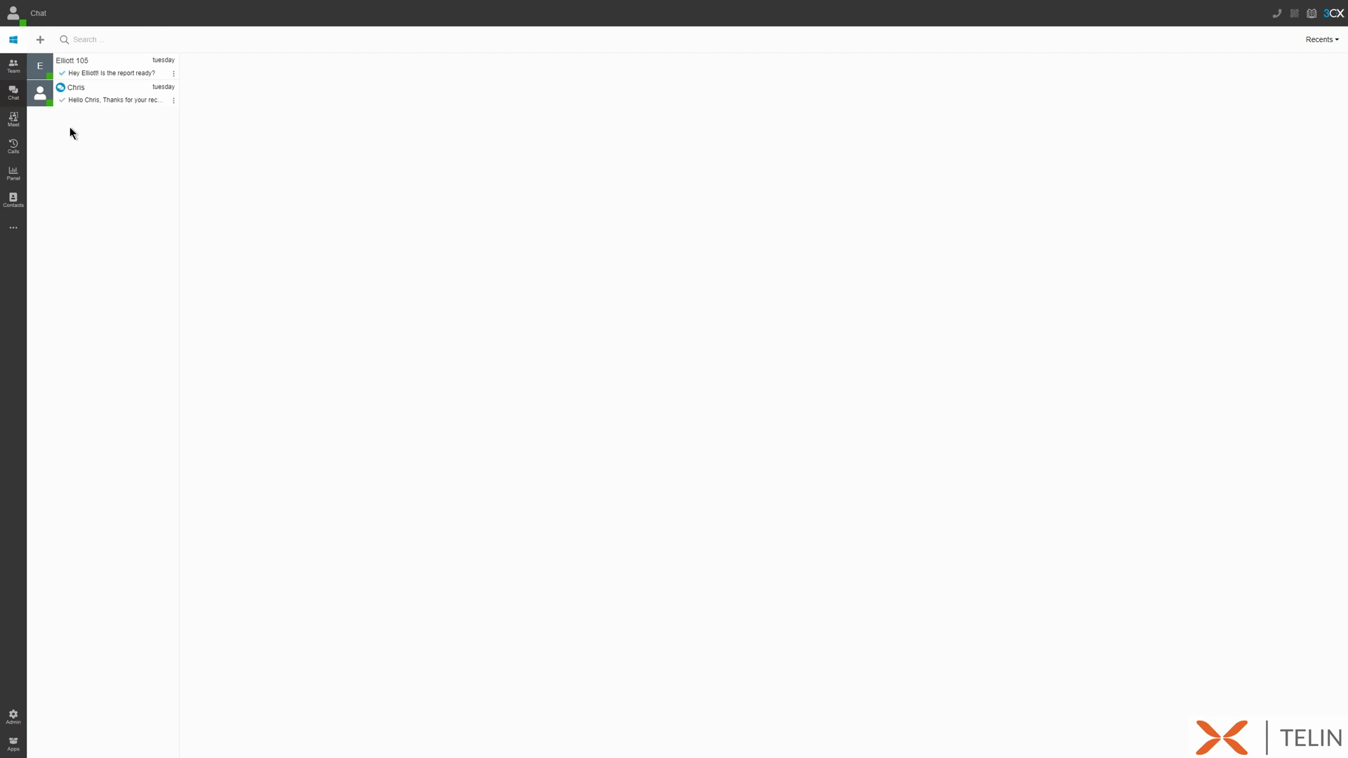
left_click(40, 39)
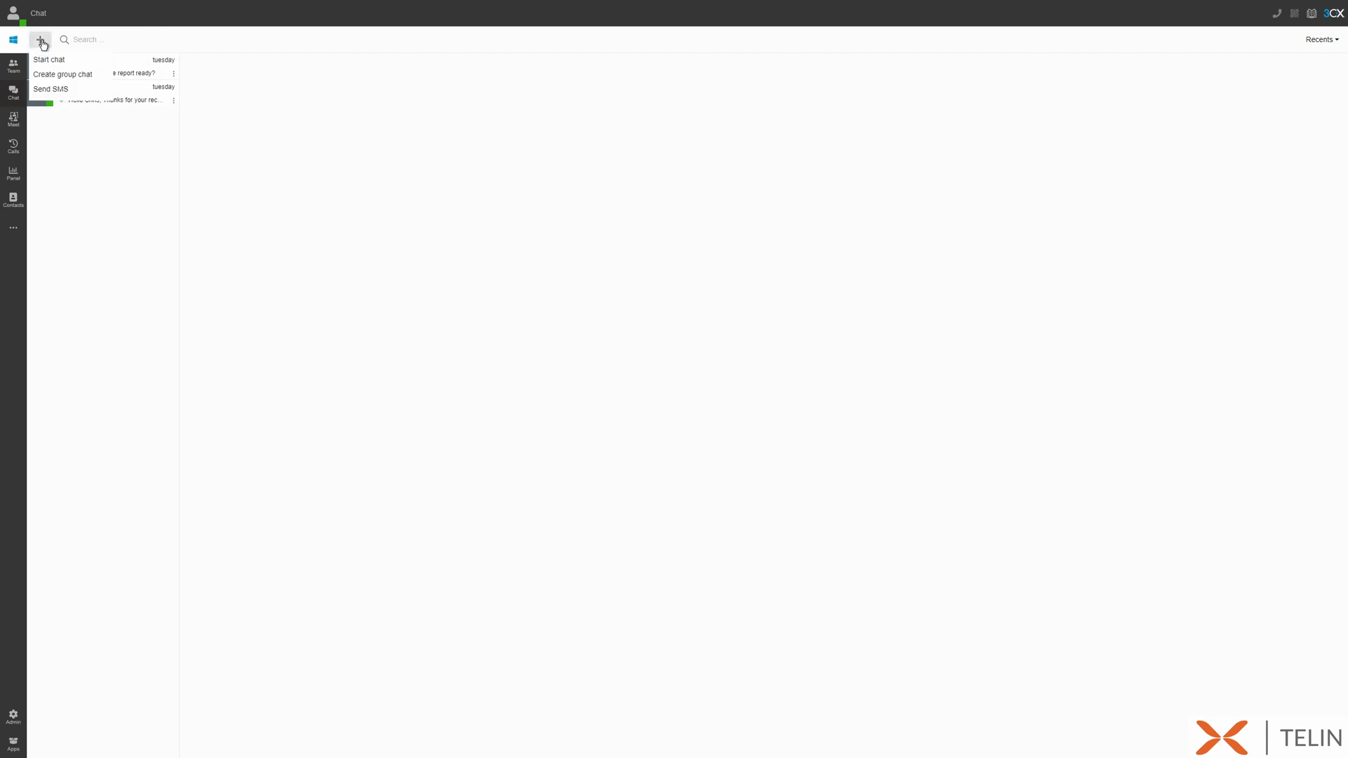
left_click(56, 90)
key("Return")
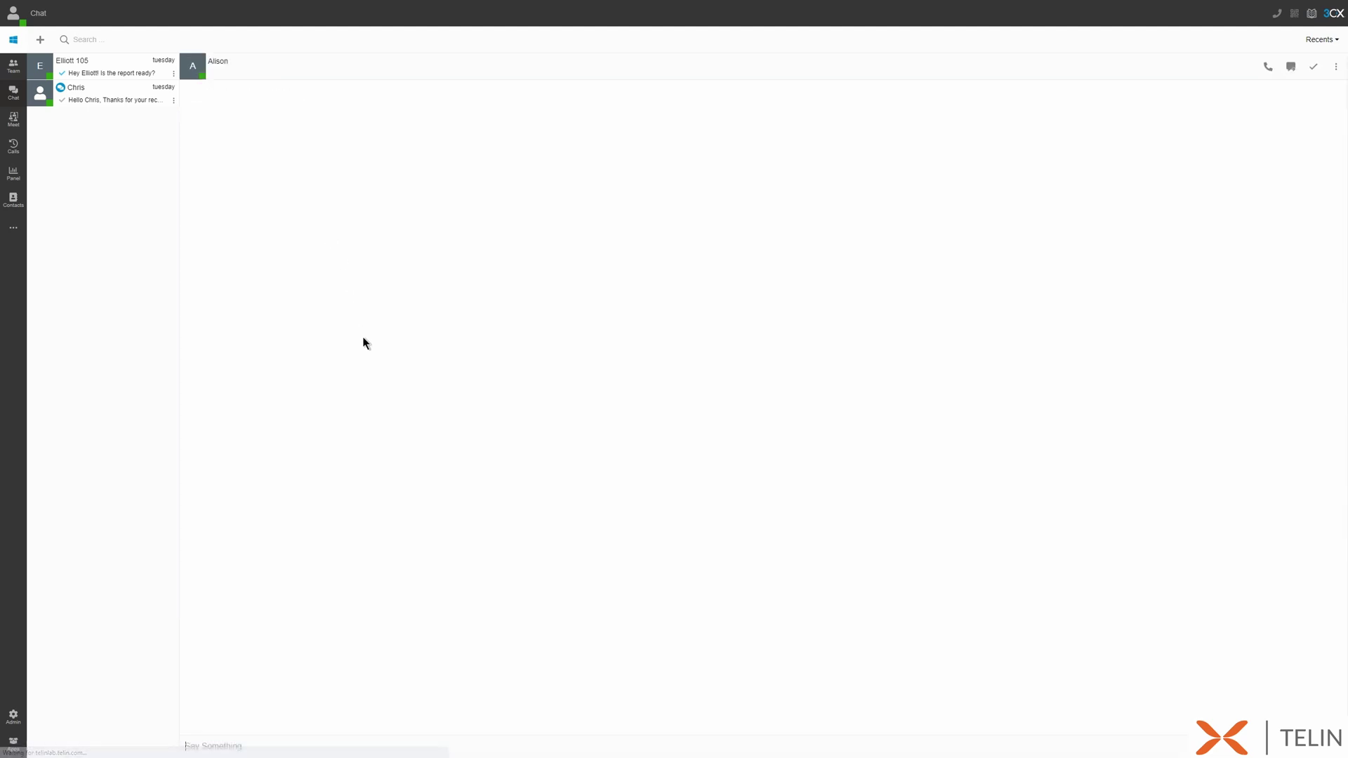
type("Hello Alison")
key("Return")
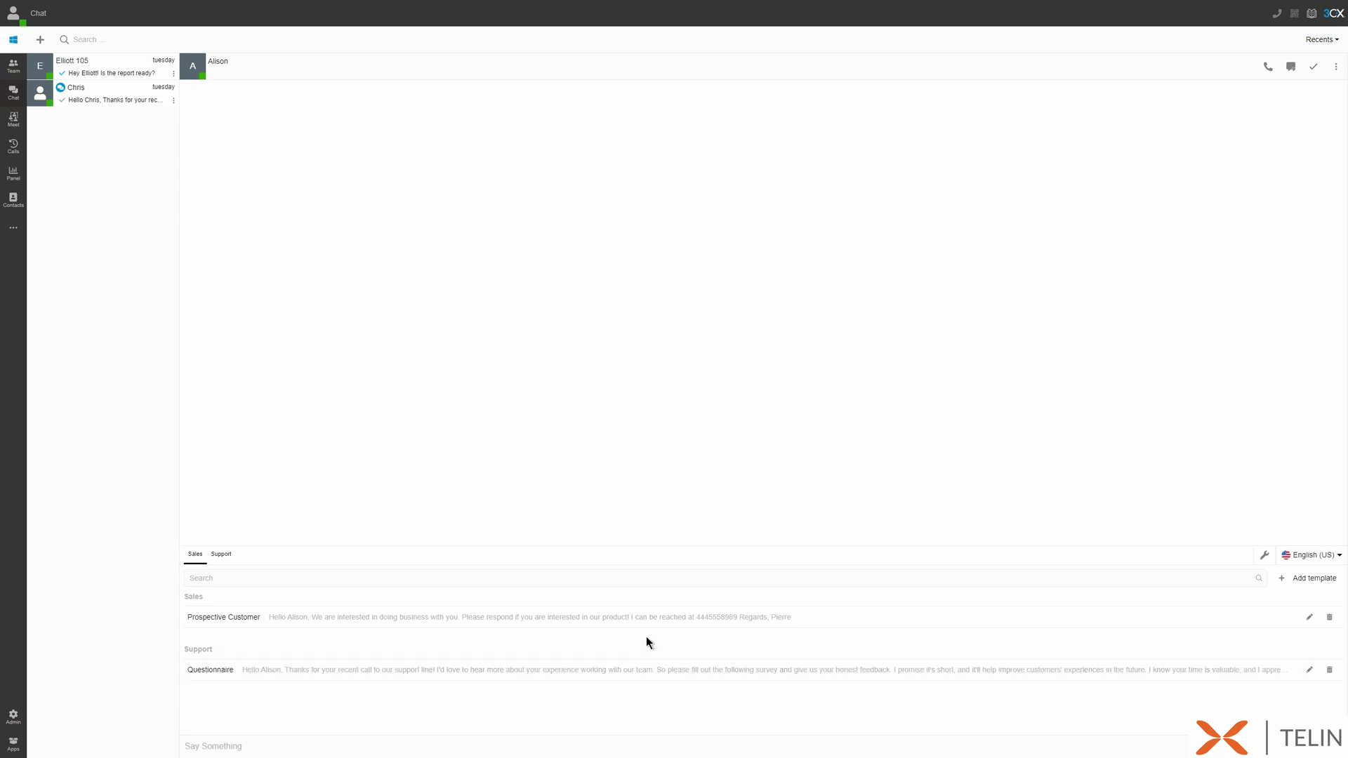
Step: Insert the Prospective Customer template into the chat and send it to the contact
left_click(639, 619)
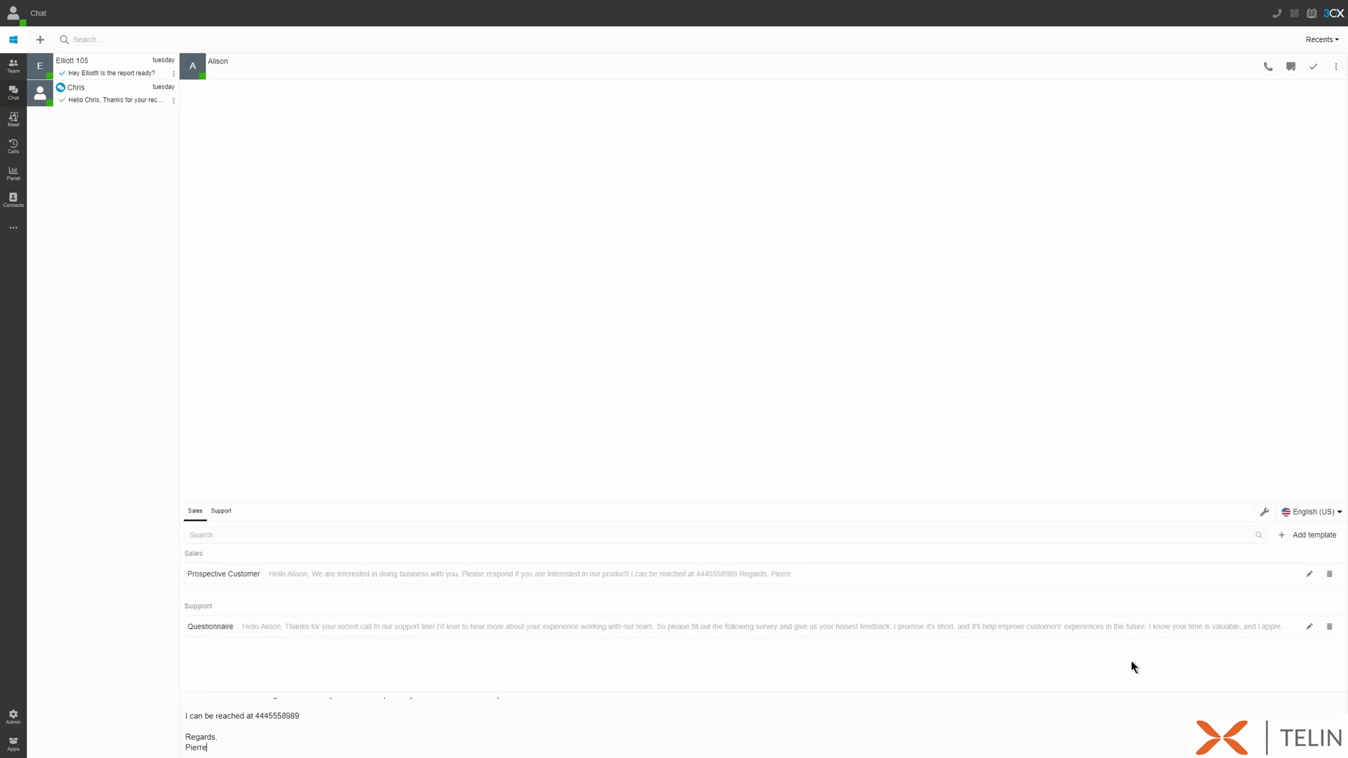
key("Return")
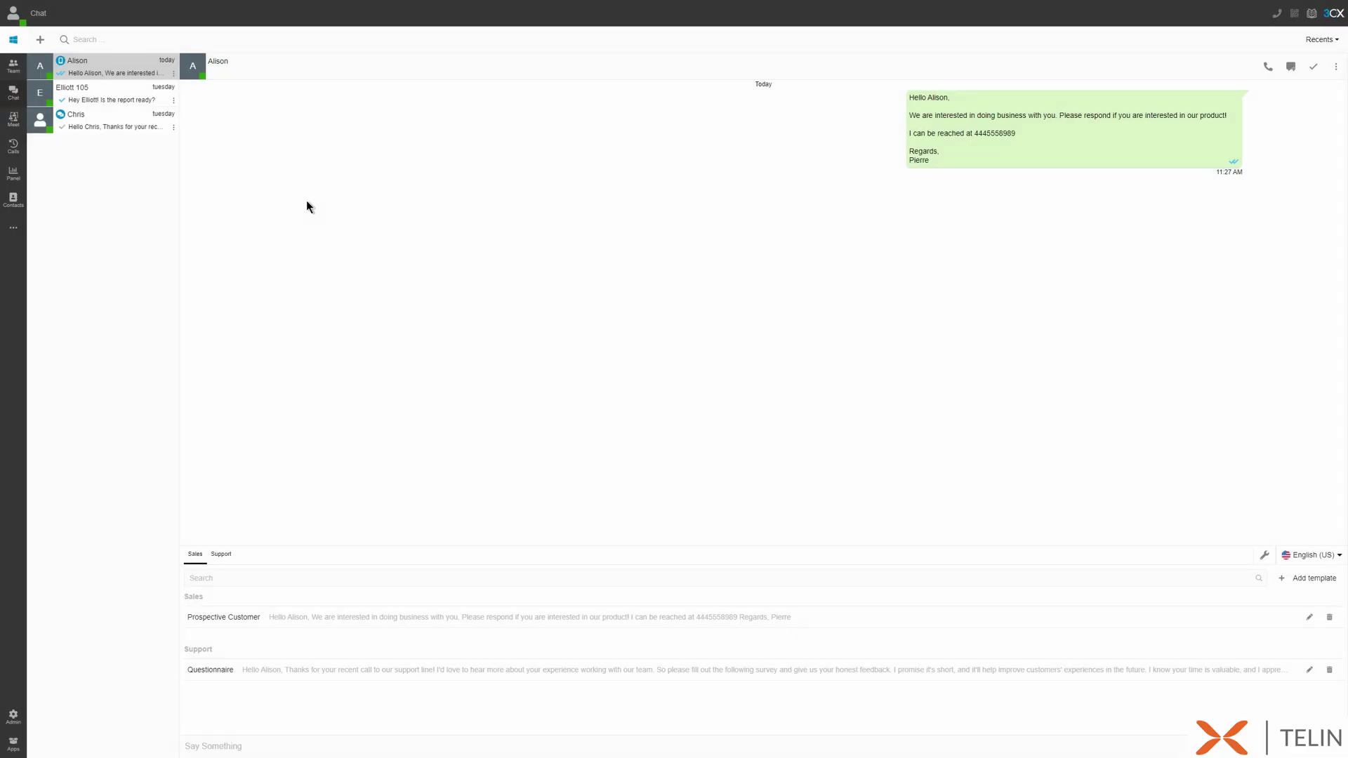
Step: Switch to Meet to see the webcam, microphone and speaker settings and the meeting link
left_click(18, 132)
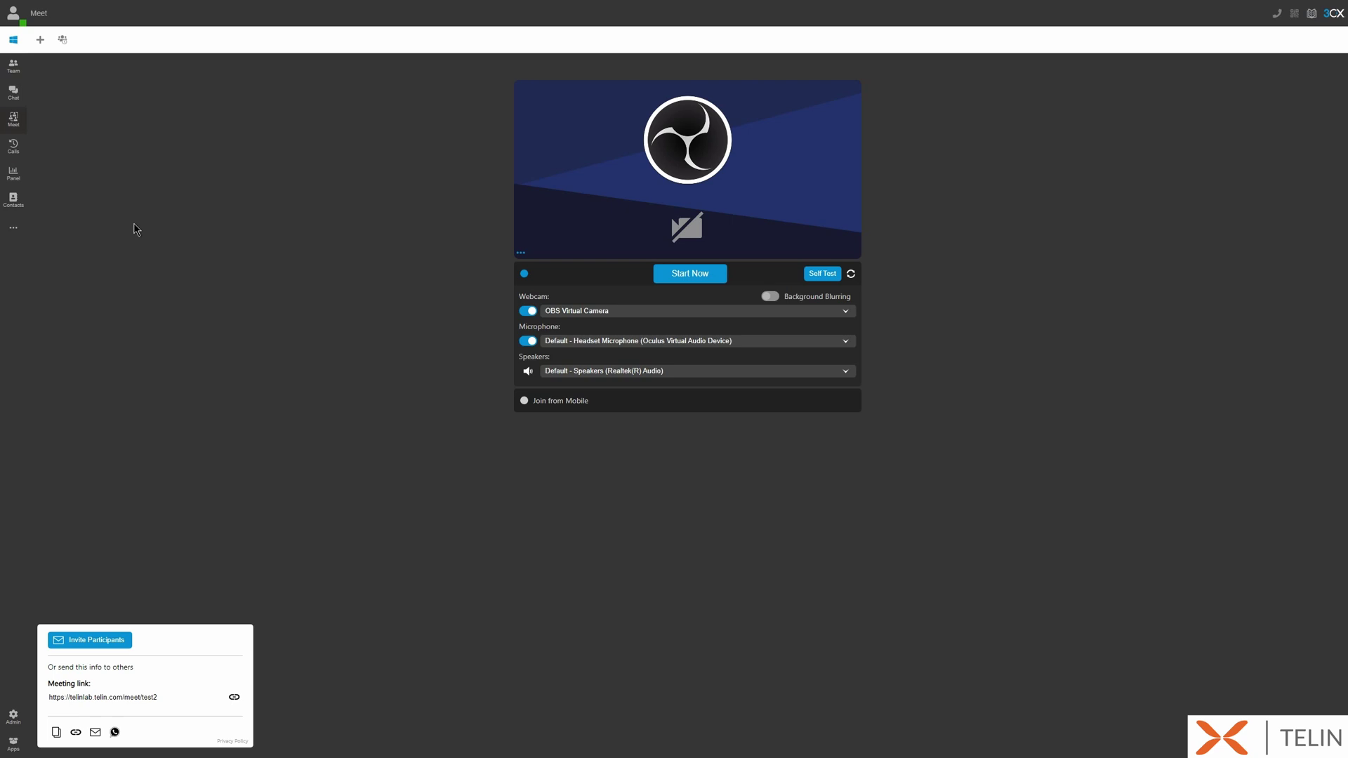
Step: Show the Calls history with the call-type filter left on All
left_click(26, 155)
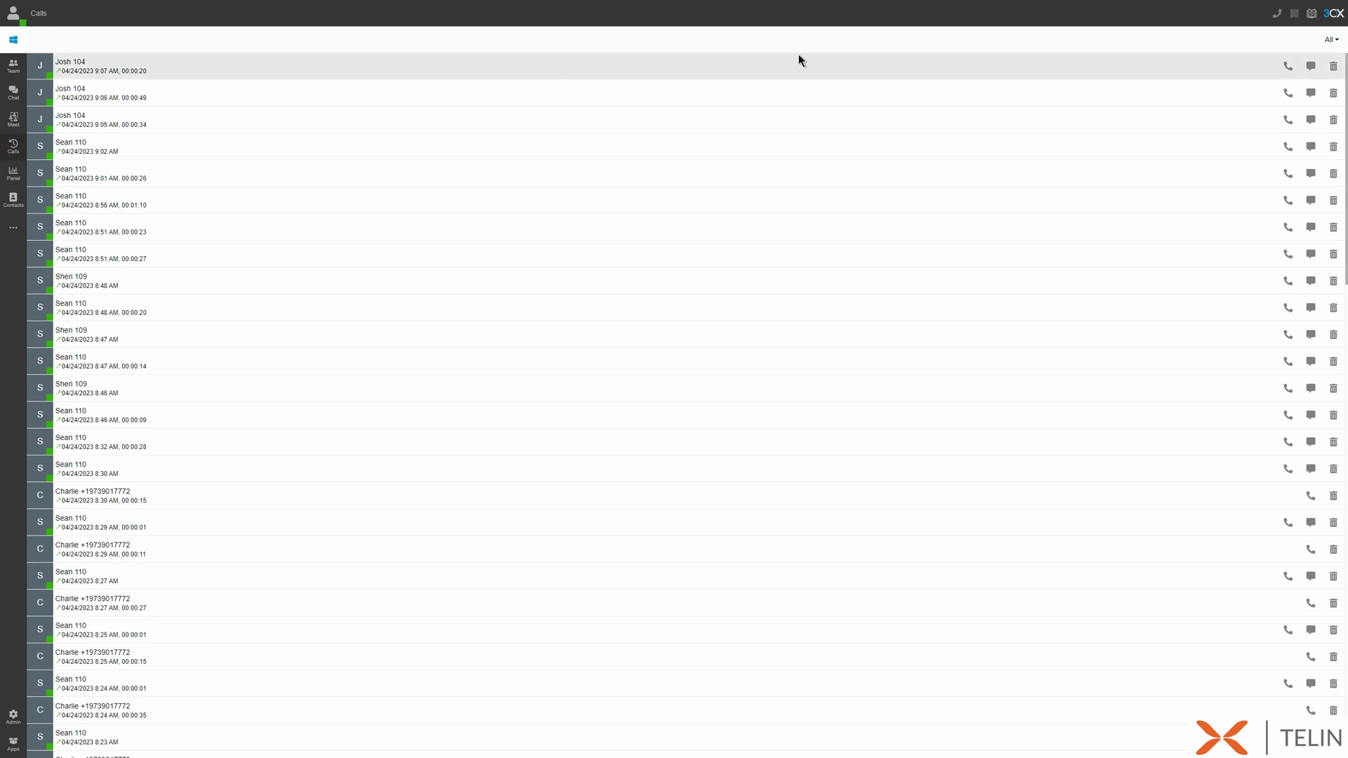
left_click(1335, 39)
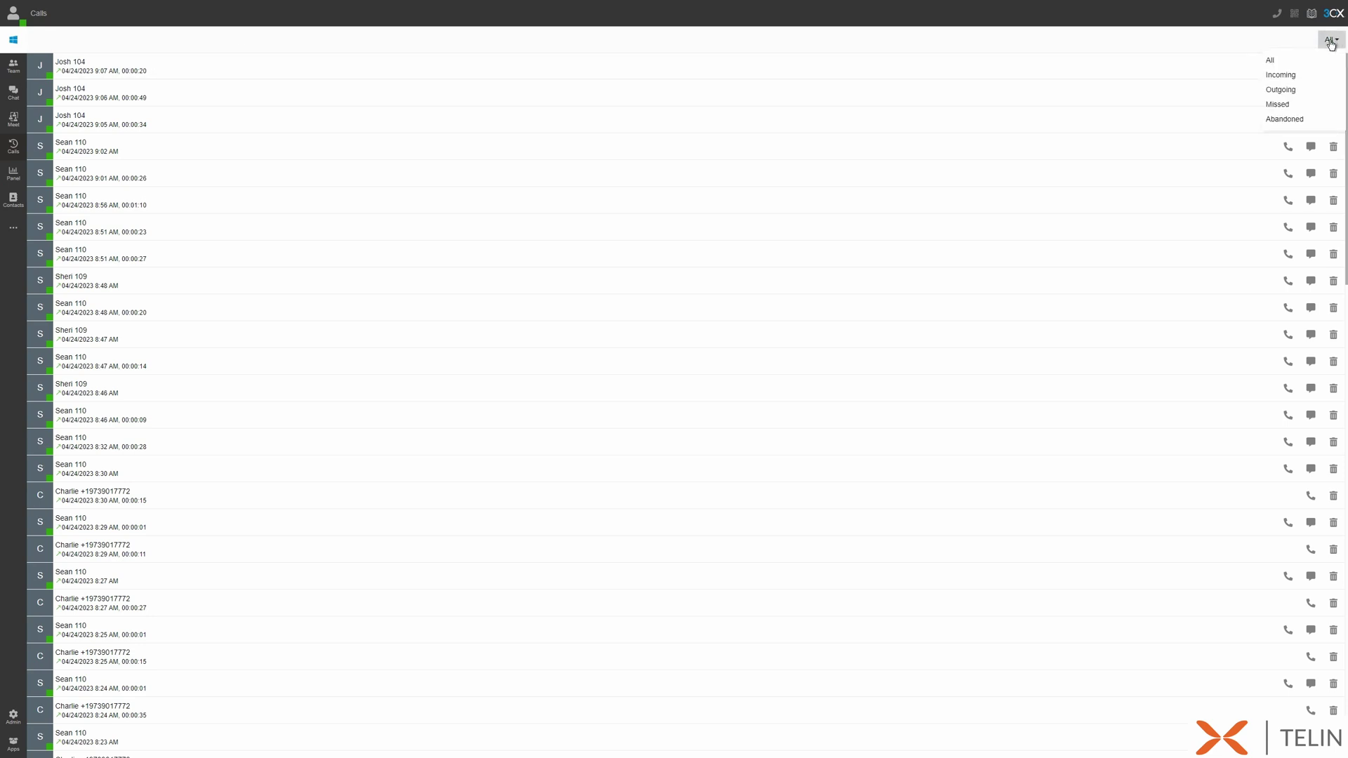
left_click(1331, 43)
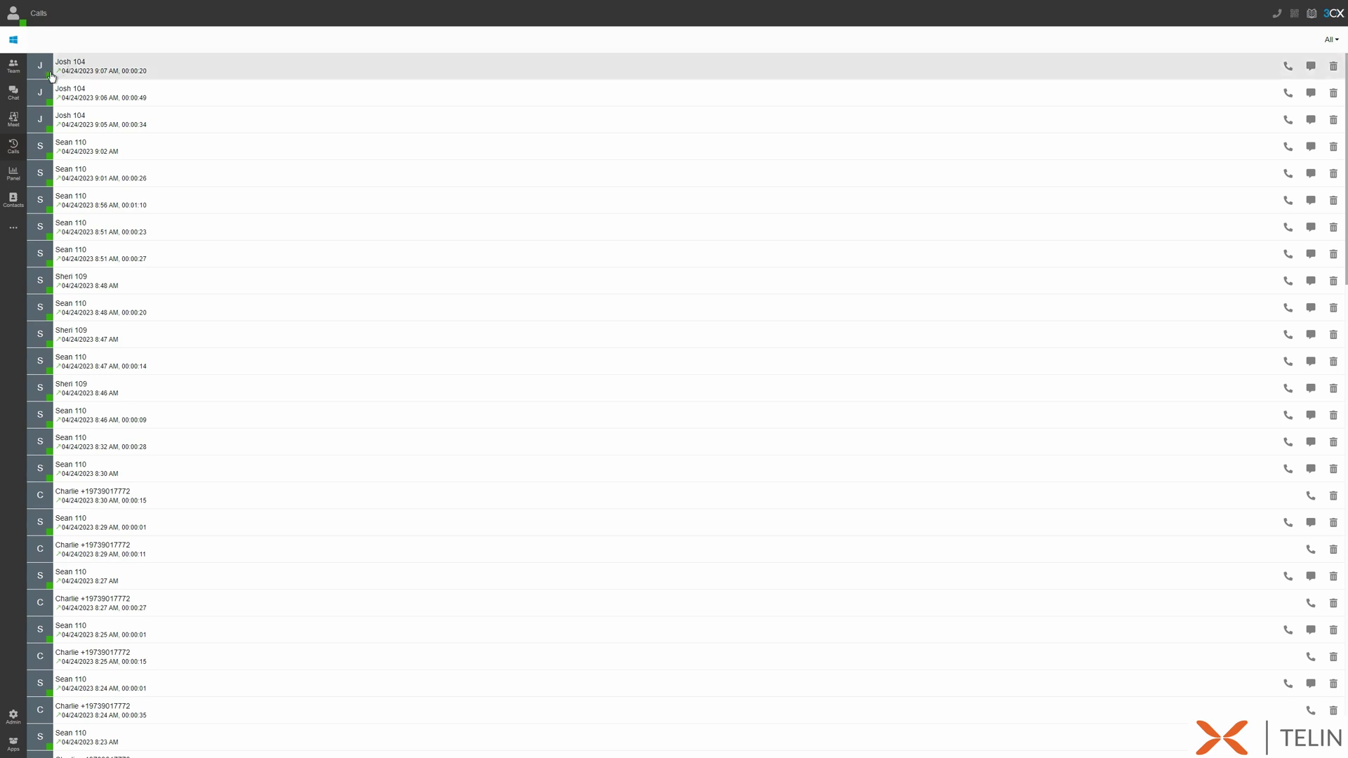
Step: Open the Panel and bring up the actions for the live external call to extension 110
left_click(13, 173)
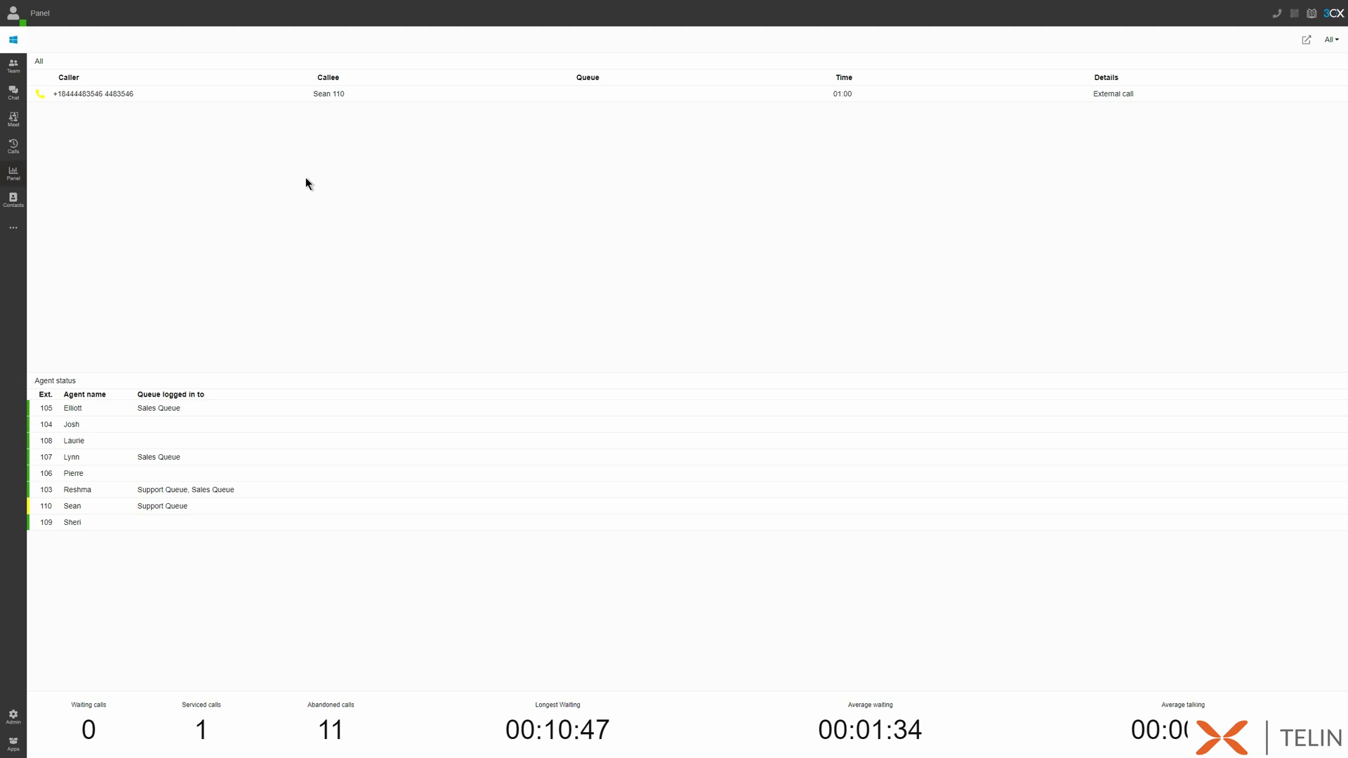
right_click(278, 97)
Step: Filter the Panel to the 804 Support Queue, showing its call and two logged-in agents
left_click(1337, 39)
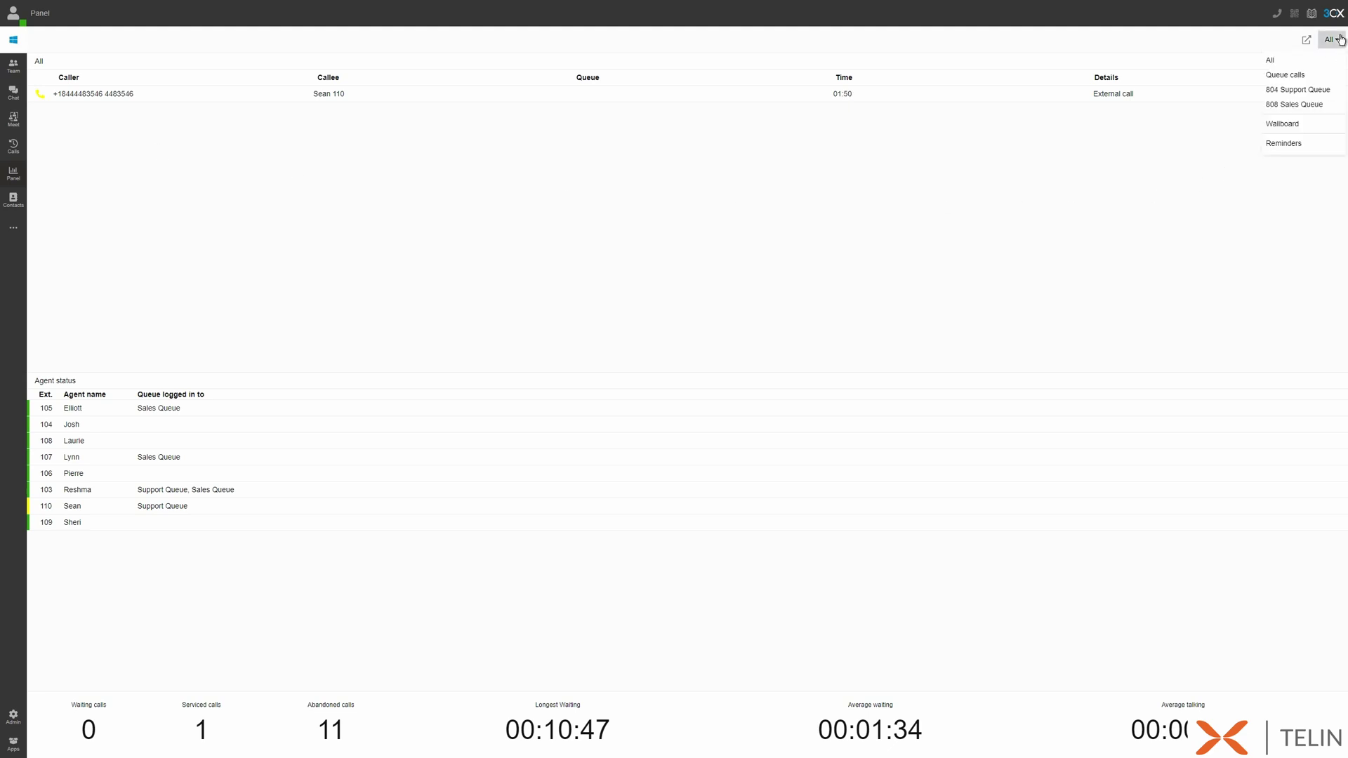
left_click(1308, 91)
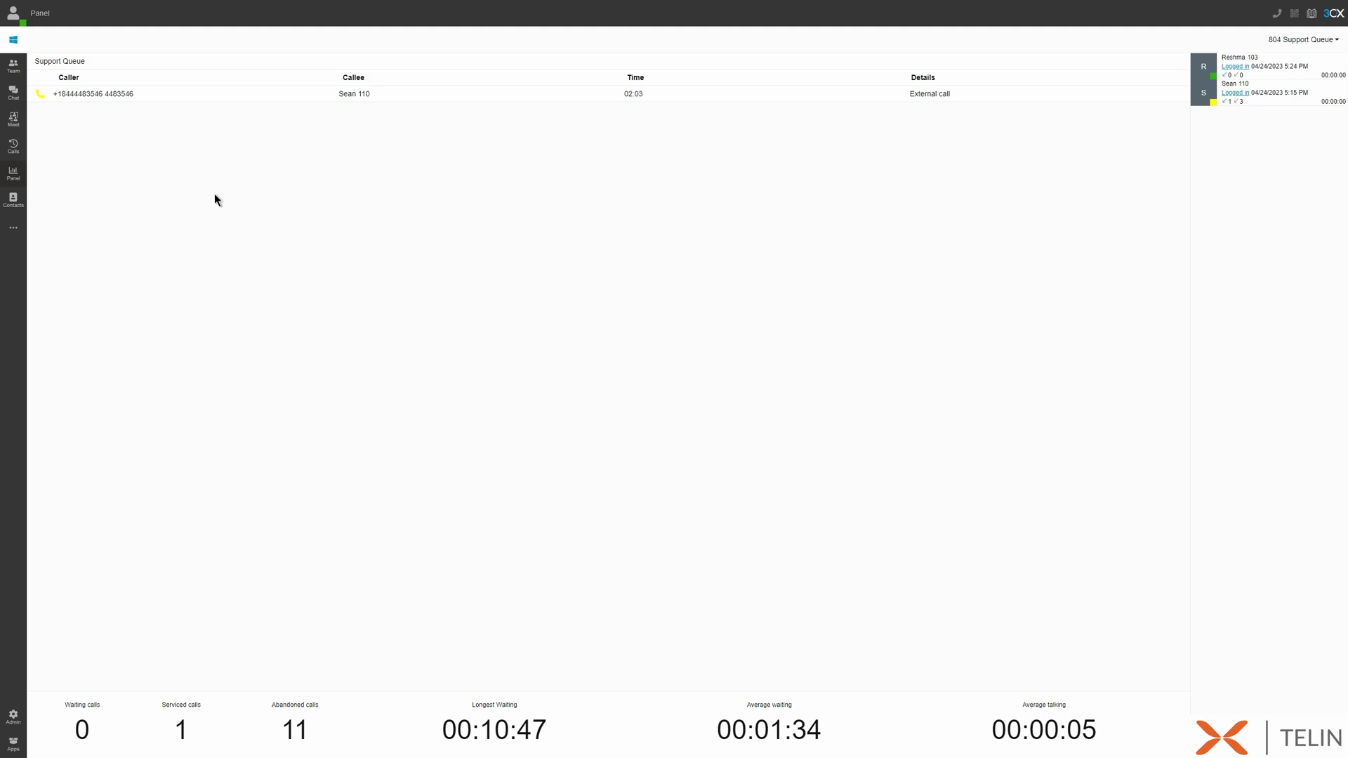
Step: Open Contacts, start then cancel a new contact, and filter the list to Personal contacts
left_click(6, 204)
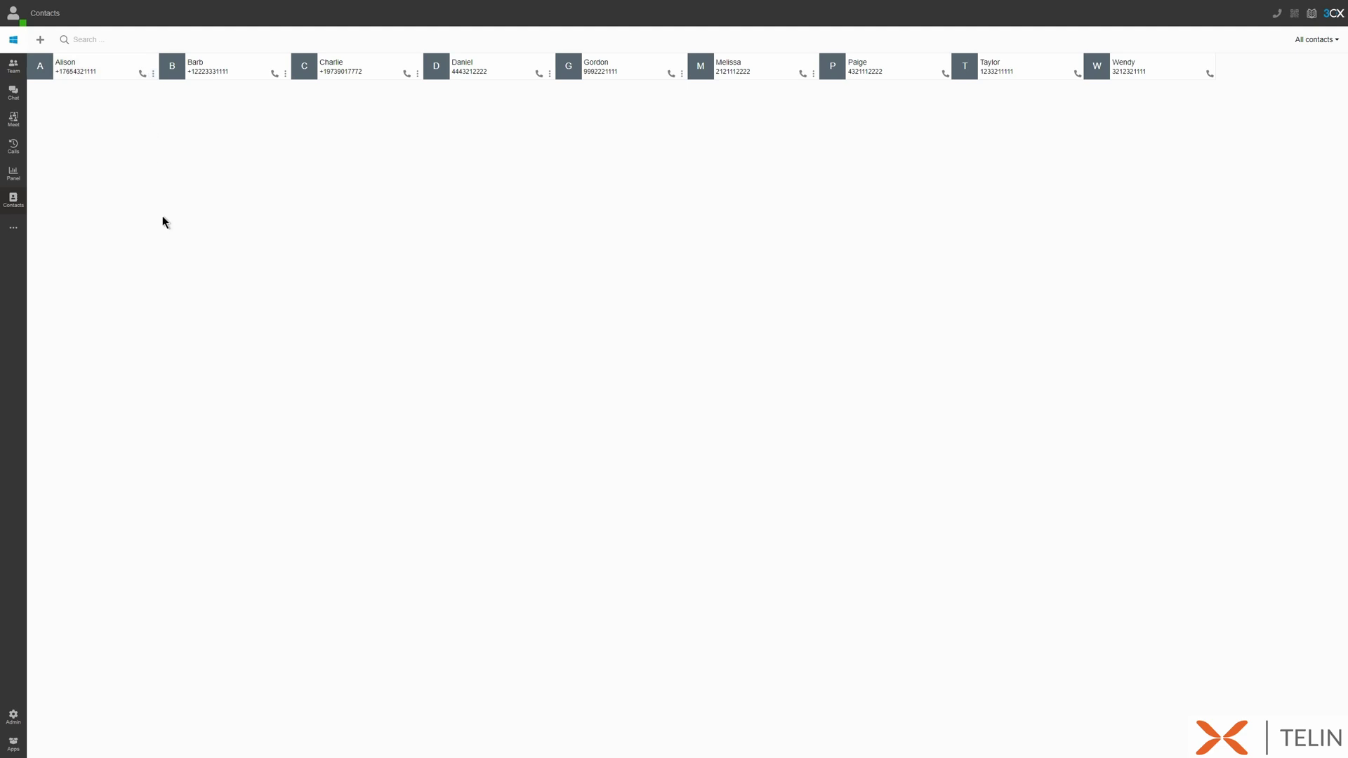
left_click(42, 40)
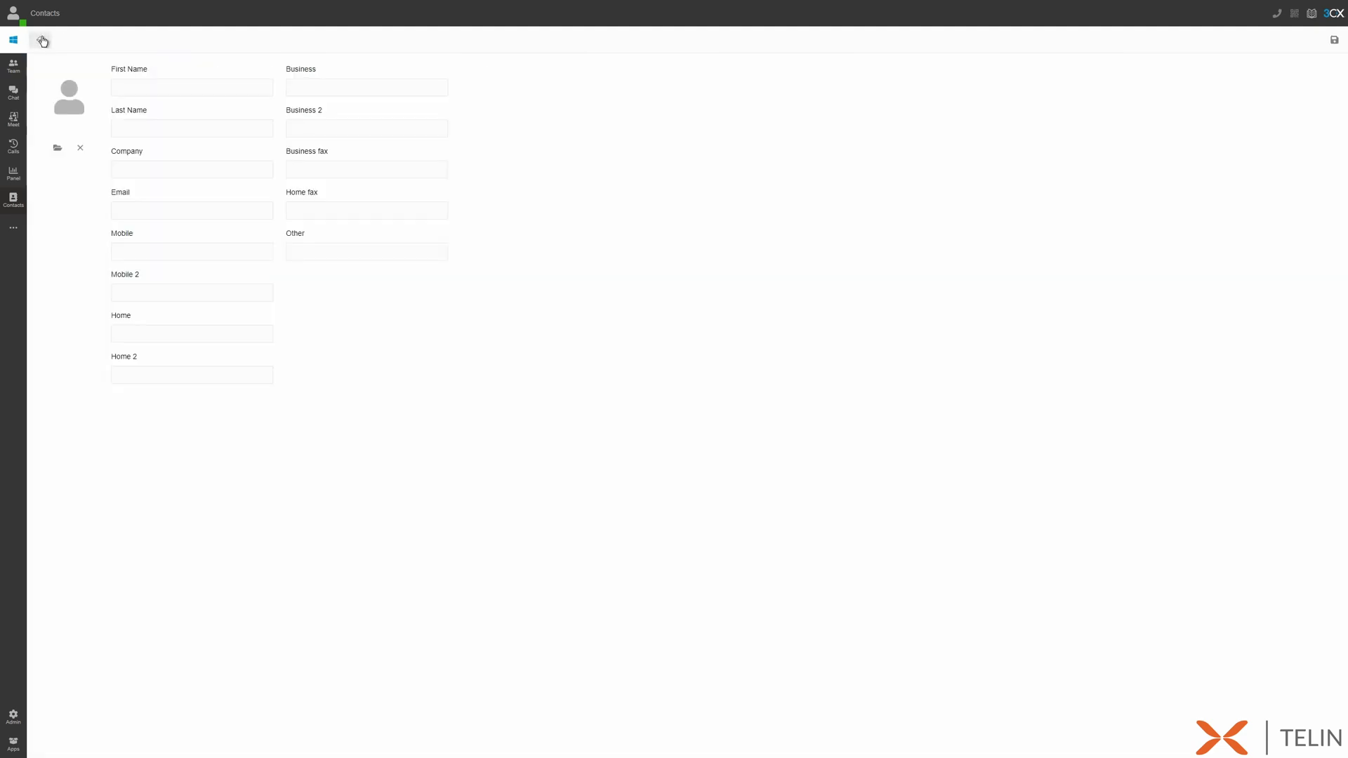
left_click(42, 40)
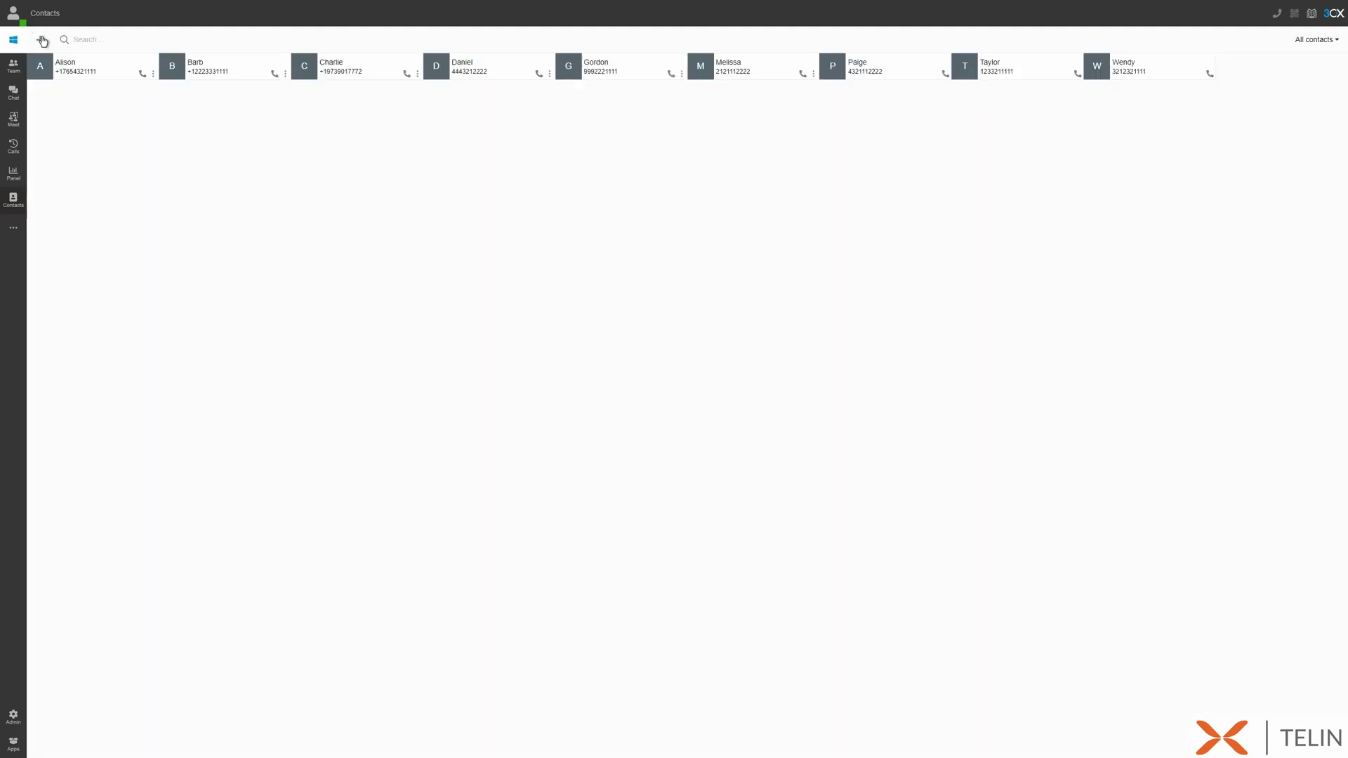
left_click(1303, 42)
left_click(1299, 77)
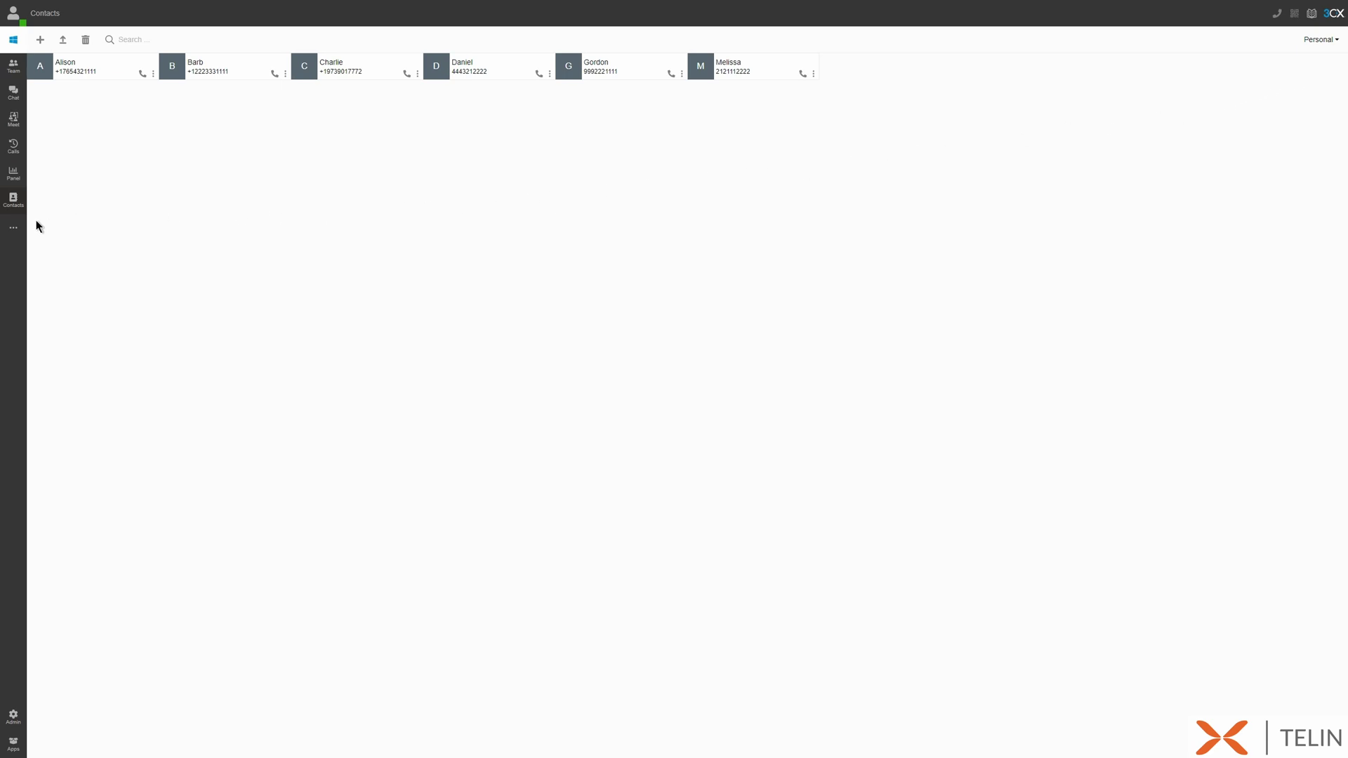
Step: Open Voicemail, select all messages and permanently delete them
left_click(15, 228)
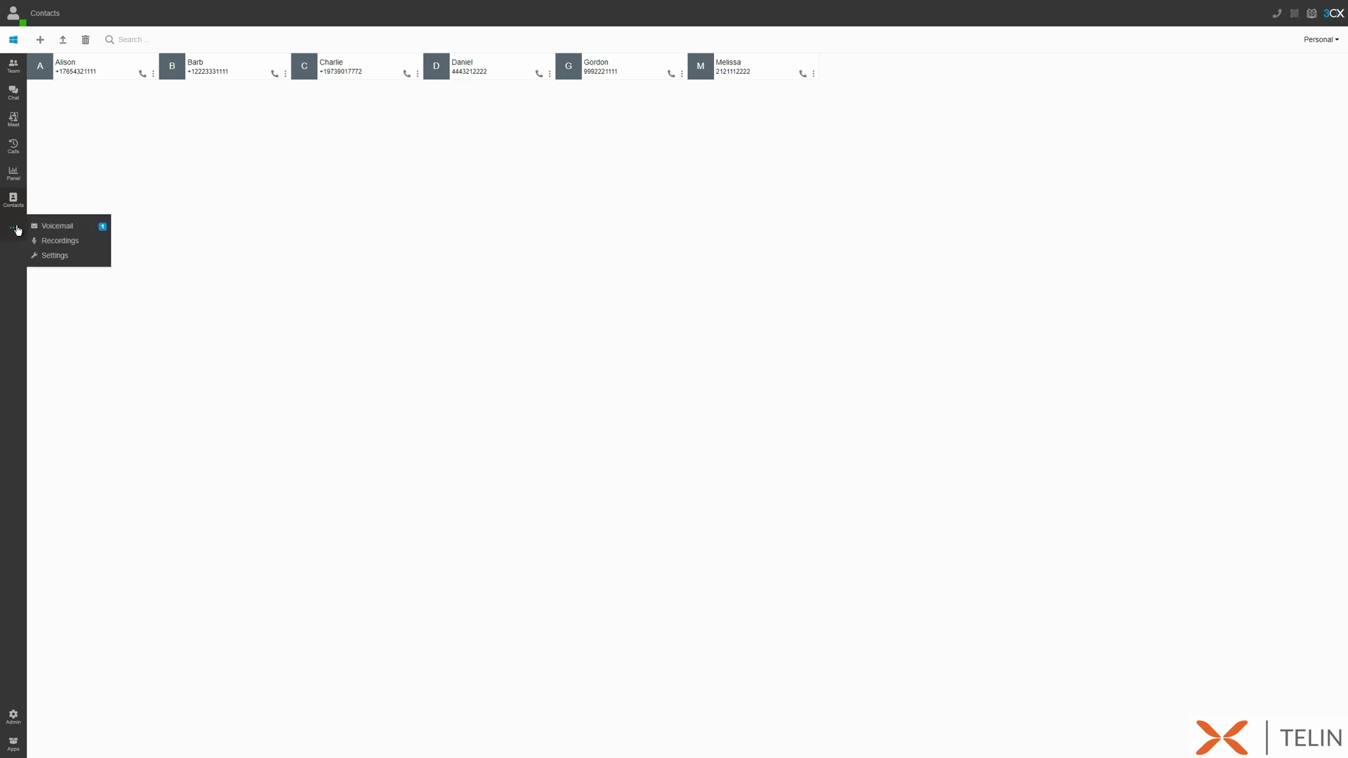
left_click(59, 226)
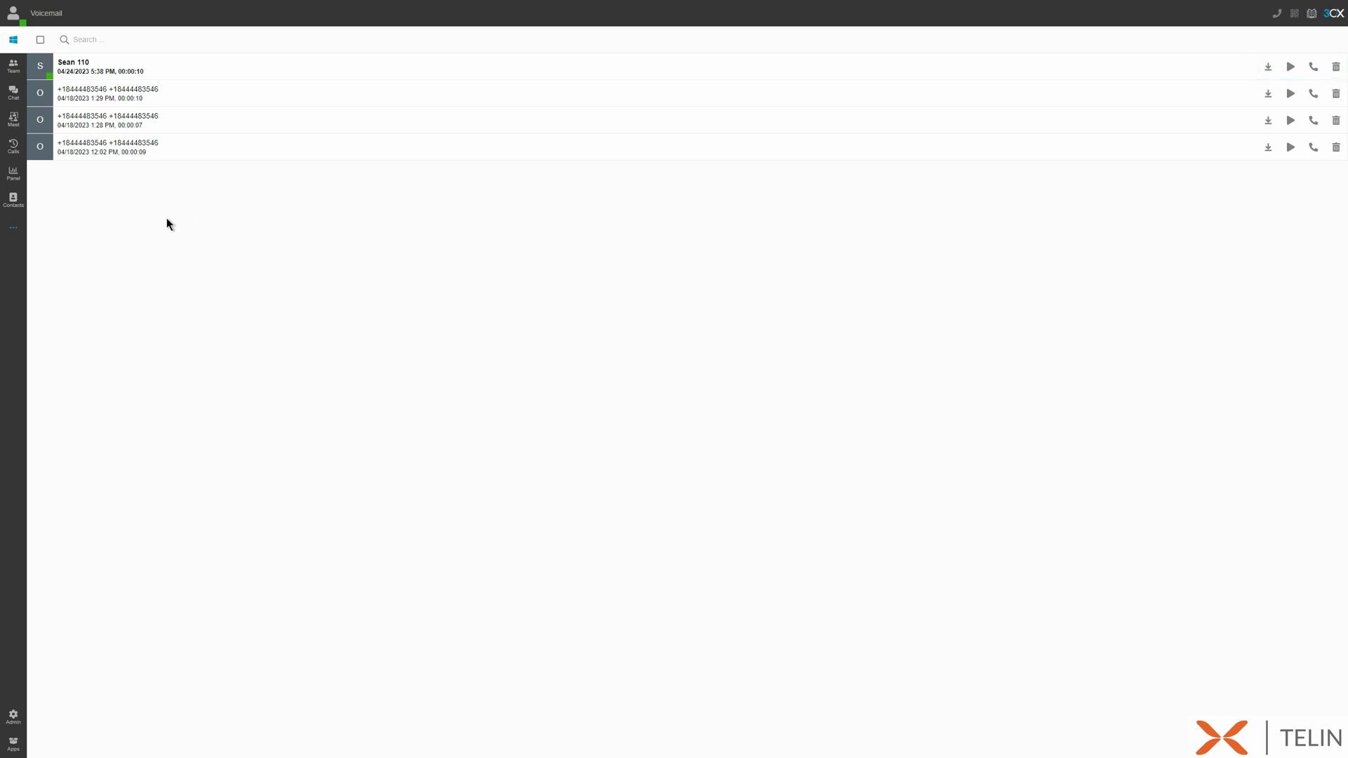
left_click(41, 42)
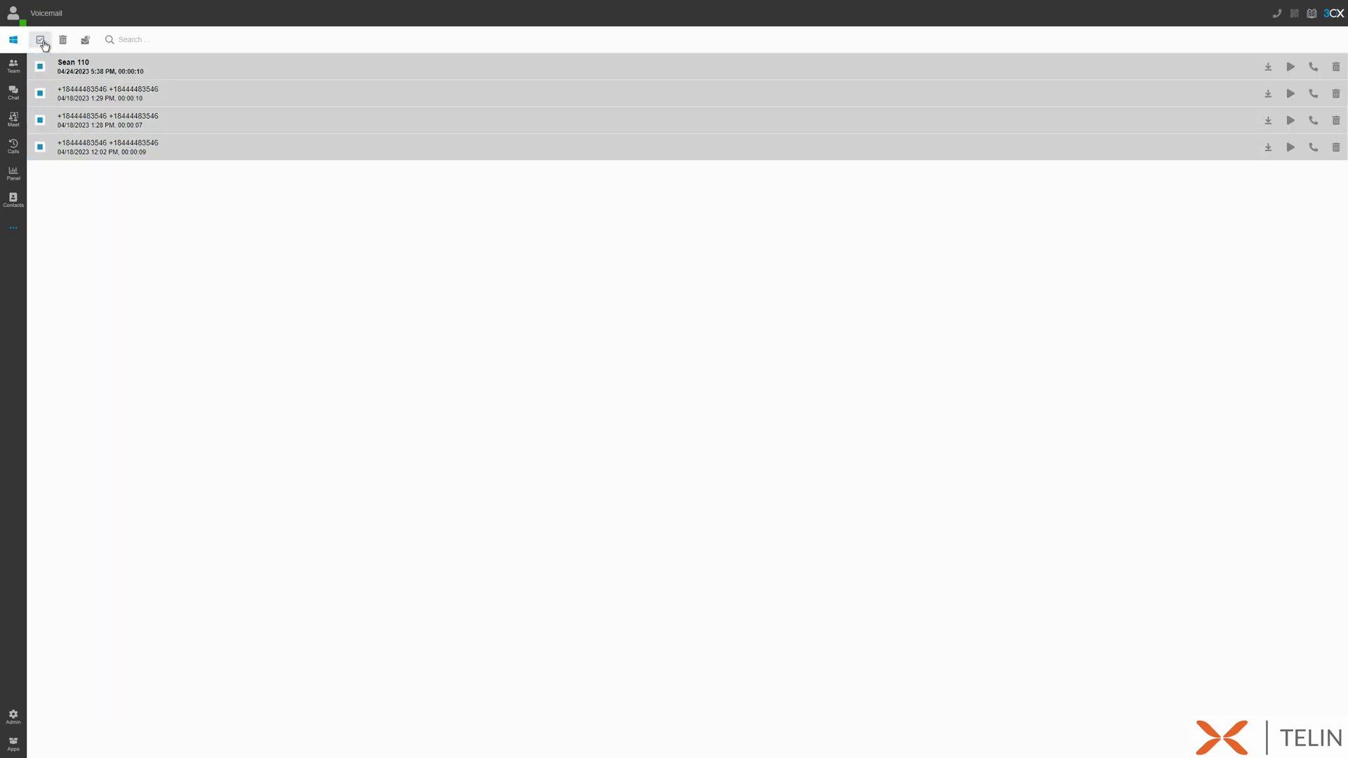
left_click(63, 40)
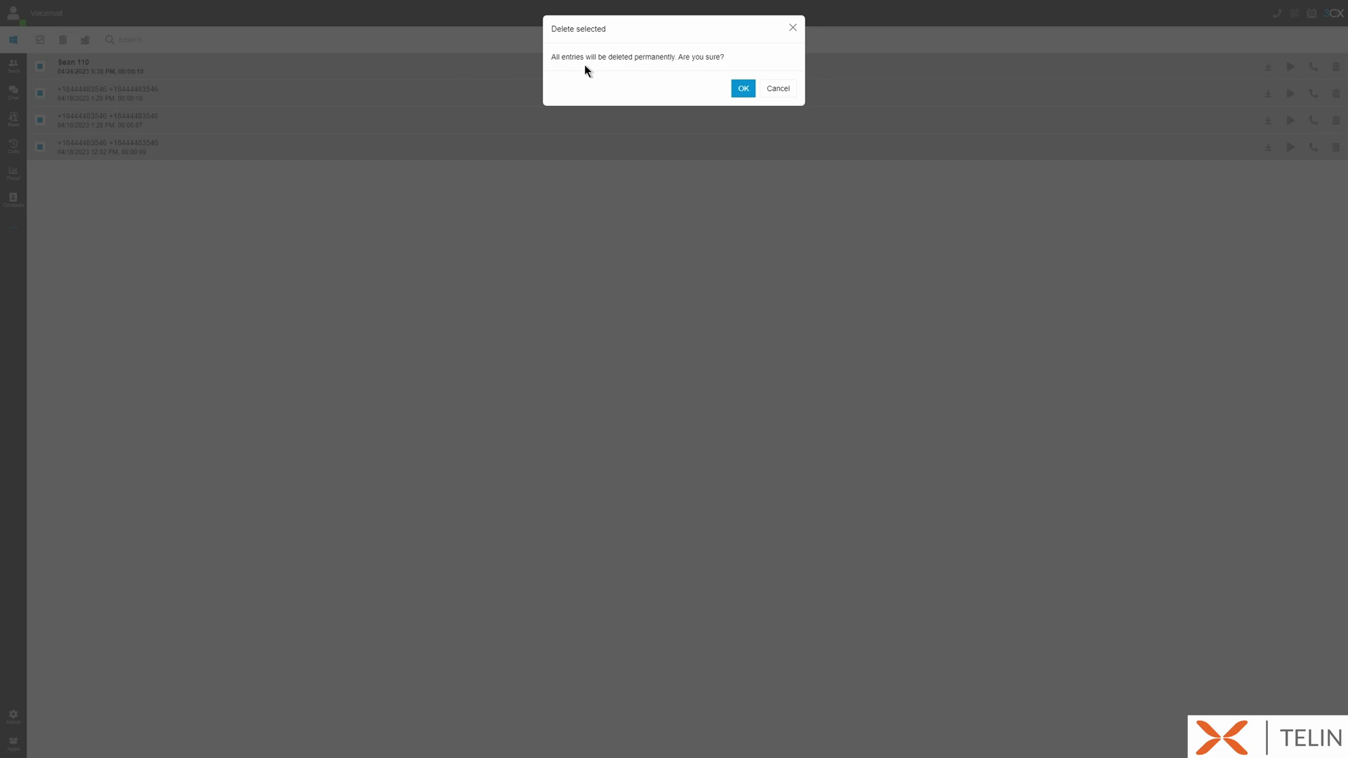
left_click(743, 89)
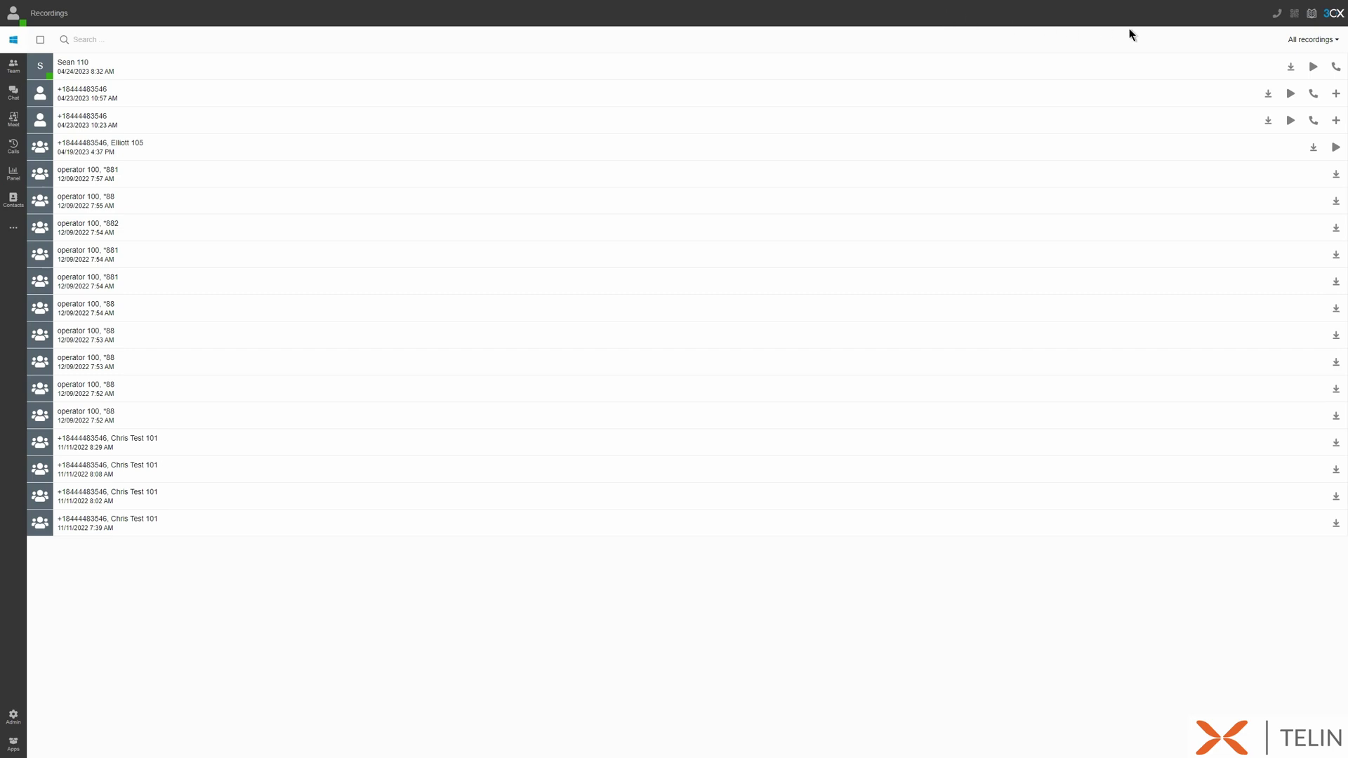
Step: Switch the Recordings filter from All recordings to My recordings, leaving three entries
left_click(1320, 39)
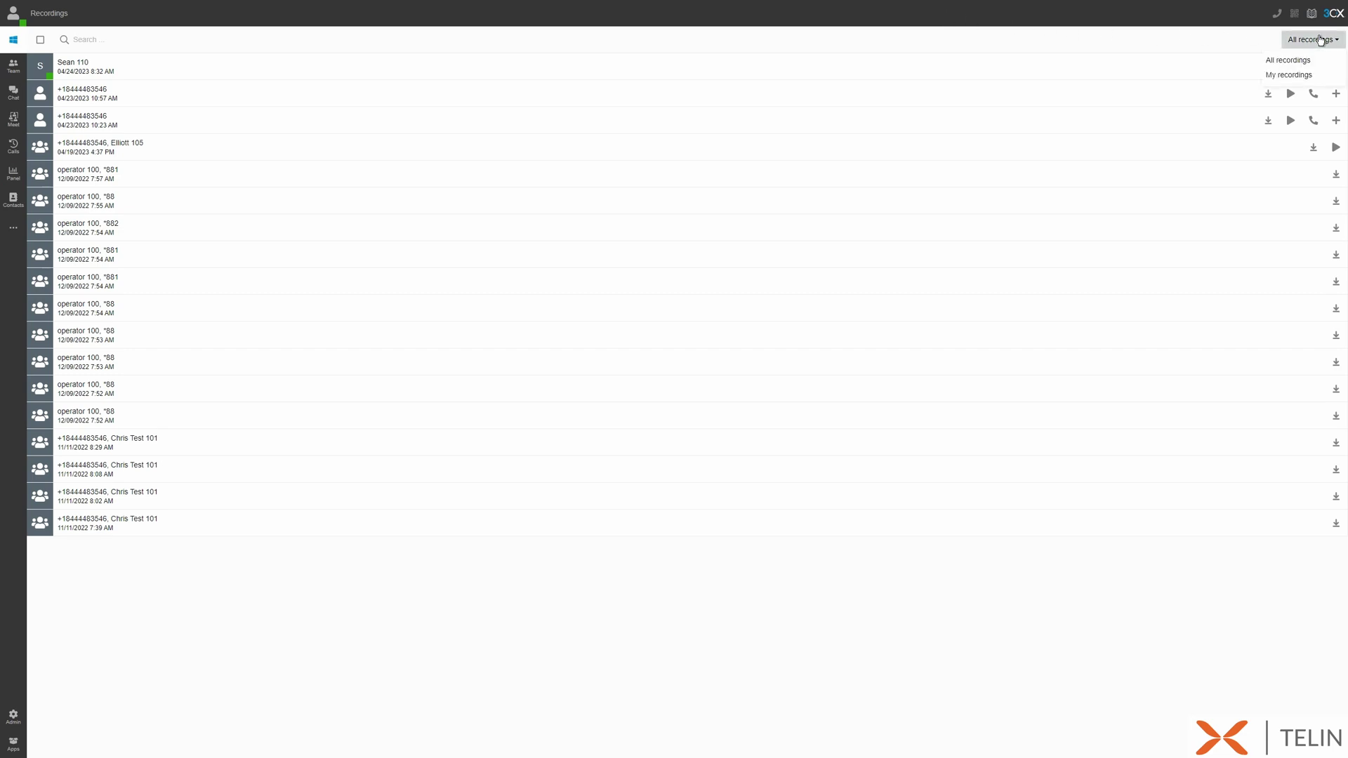
left_click(1292, 75)
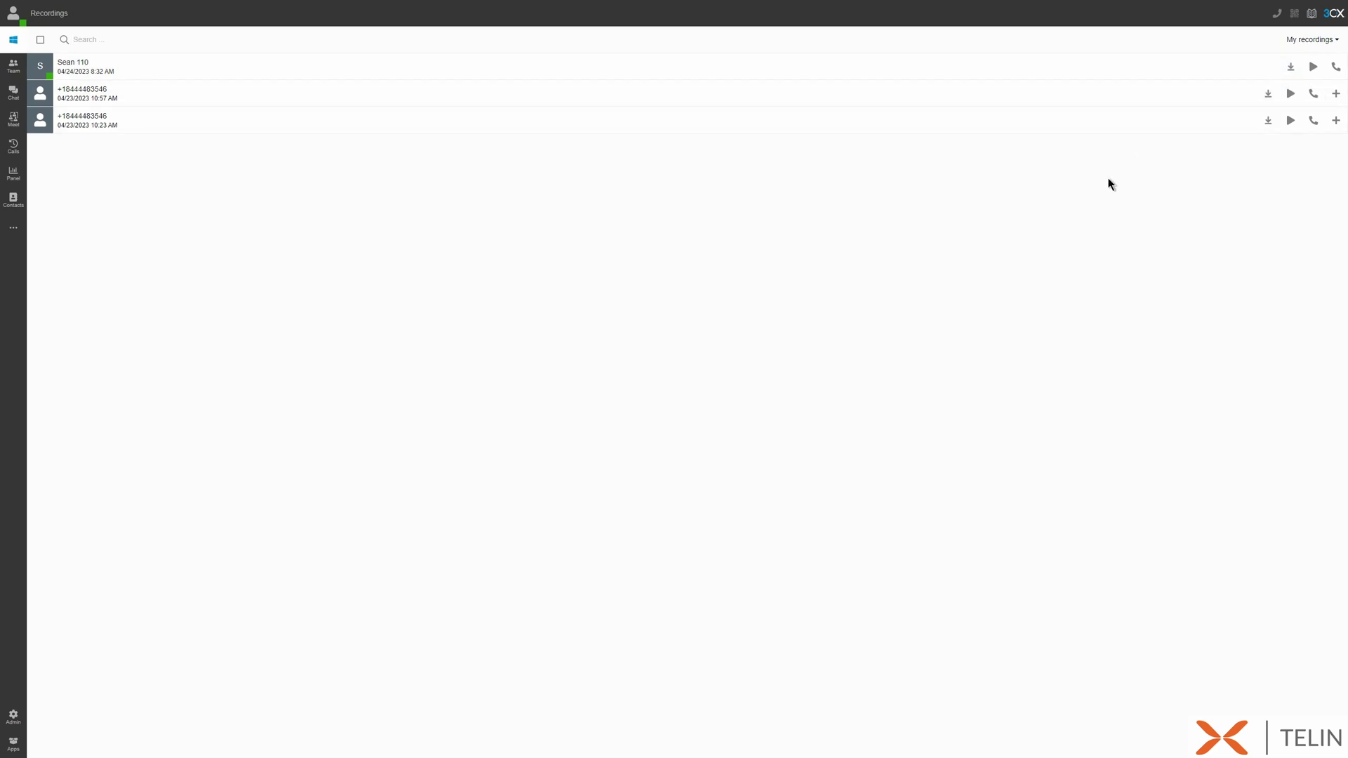